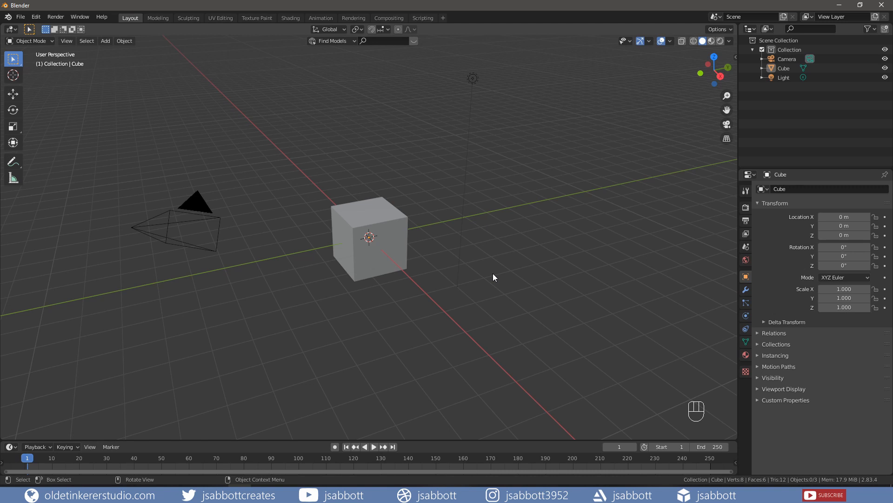
- Switch to the Sculpting workspace and set the viewport lighting to the matte red clay MatCap
click(188, 19)
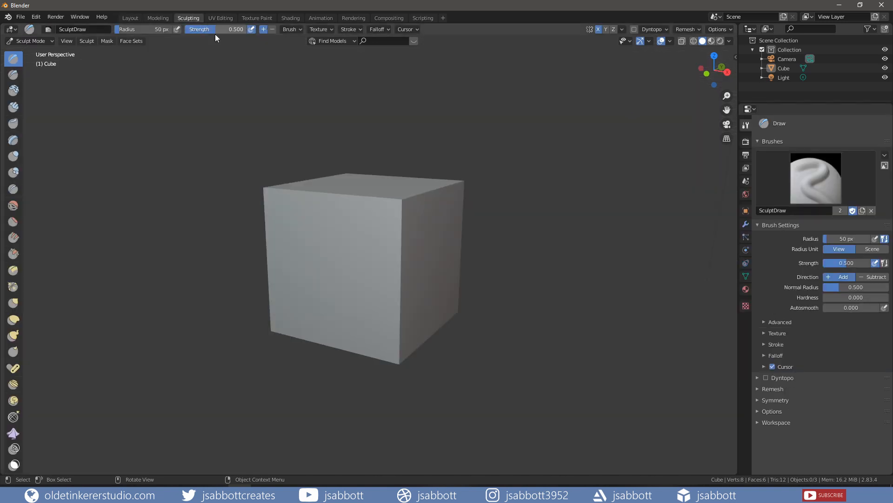
click(730, 41)
click(721, 86)
click(722, 106)
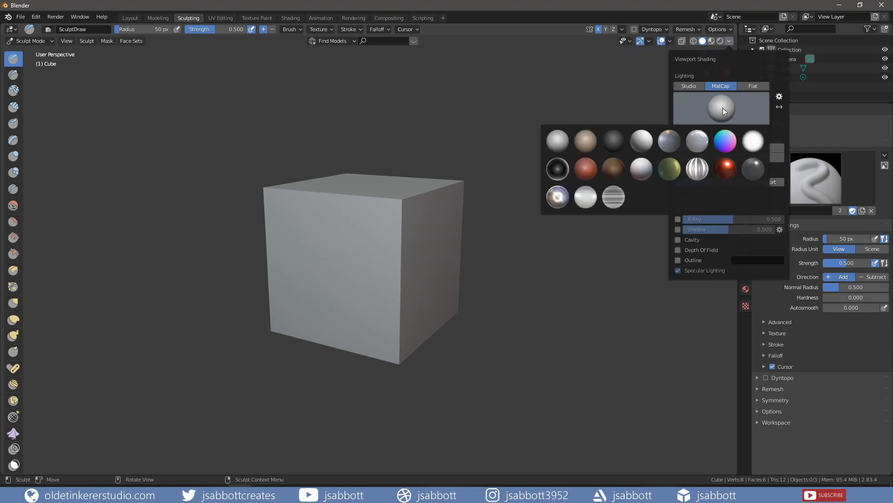
click(586, 168)
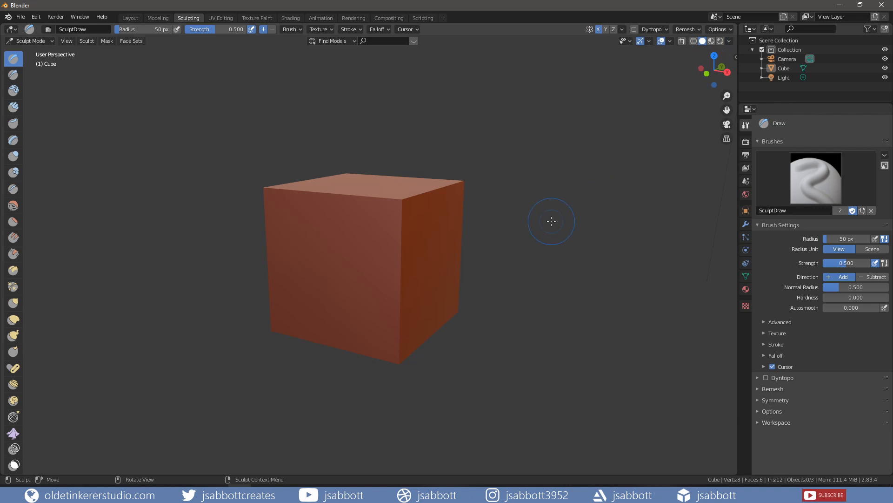
- Remesh the cube with a voxel size of 0.005 m in wireframe view, and return the viewport to solid shading
key(z)
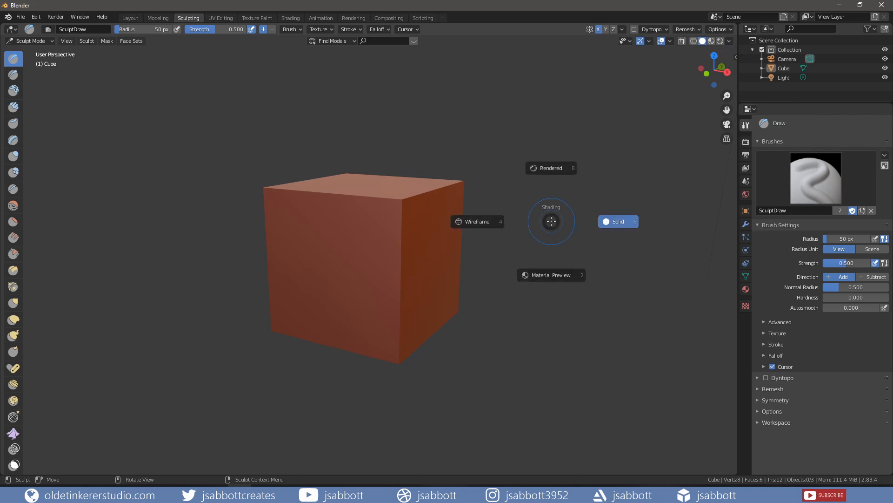
click(479, 222)
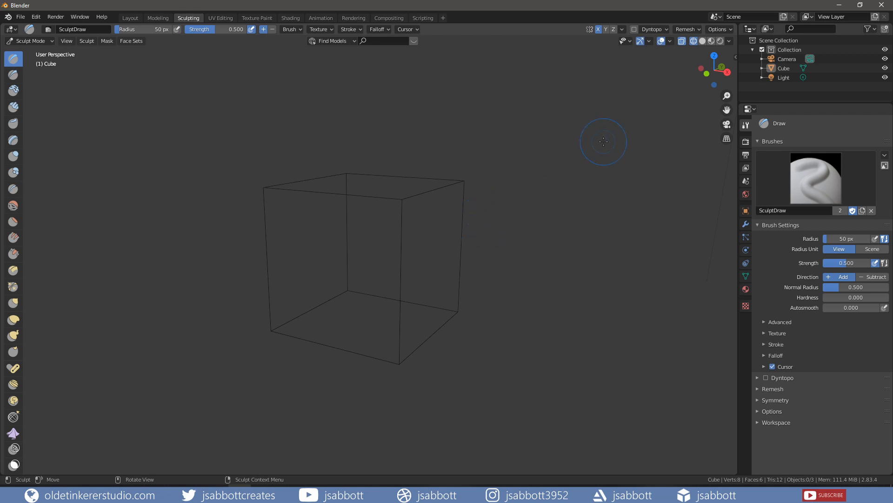
click(700, 30)
click(710, 48)
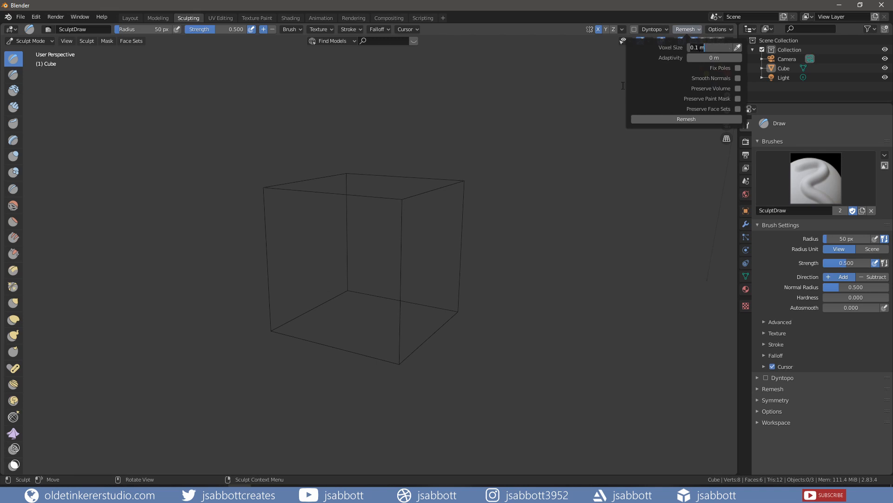
text(0.005)
key(Return)
click(679, 118)
key(z)
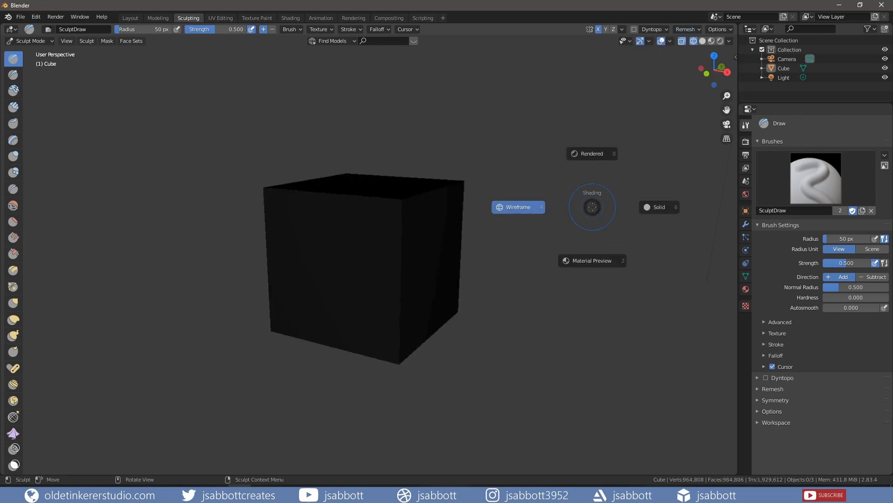
click(661, 207)
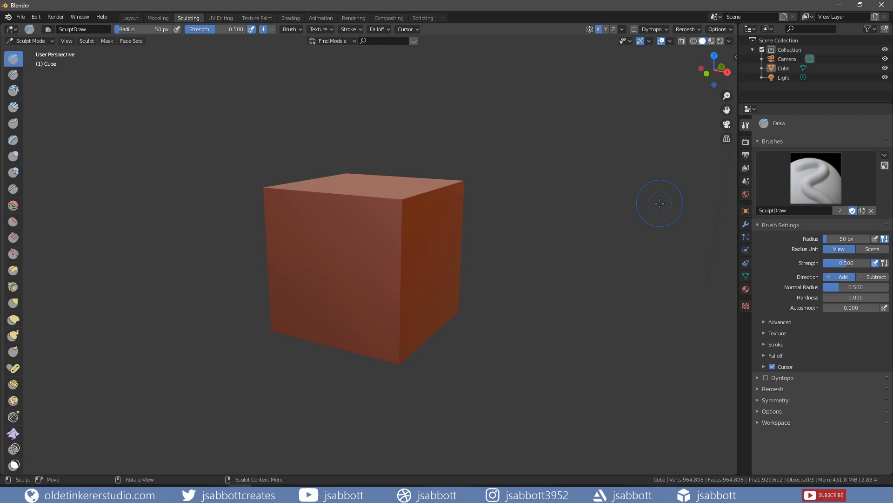
- Turn off X-axis mirroring for sculpting and save the file as sculpting-with-textures-august2020.blend
click(598, 30)
key(ctrl+s)
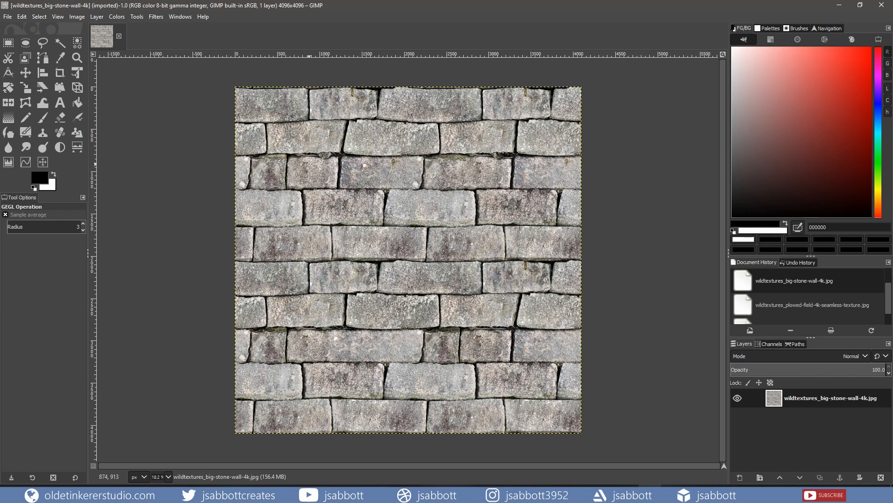
- In GIMP, convert the wildtextures_big-stone-wall-4k image to 32-bit integer precision with perceptual gamma and to grayscale mode
click(77, 17)
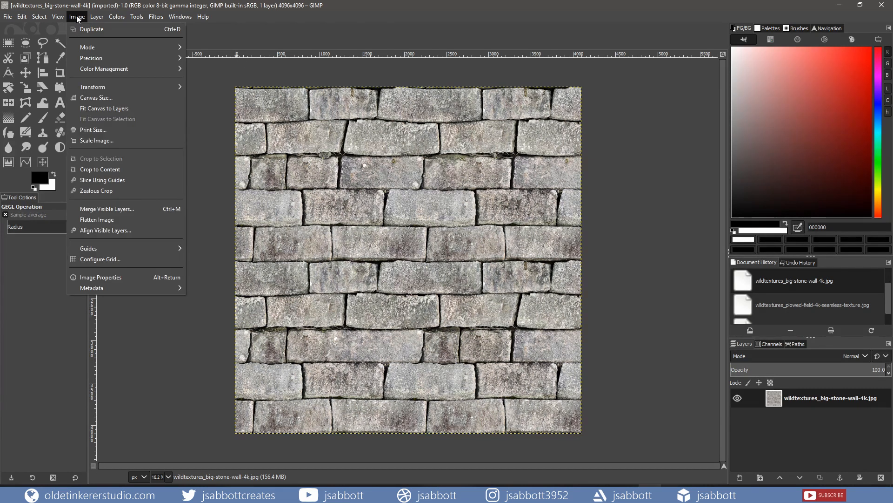
mouse_move(99, 59)
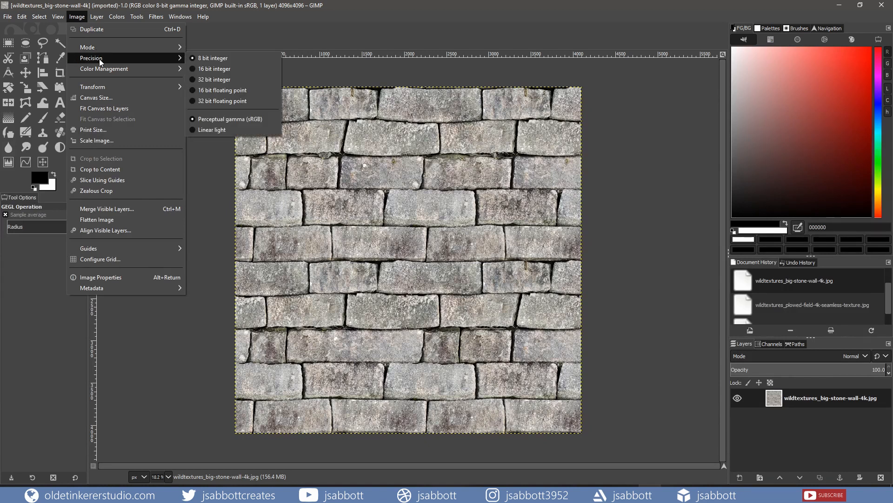
click(216, 80)
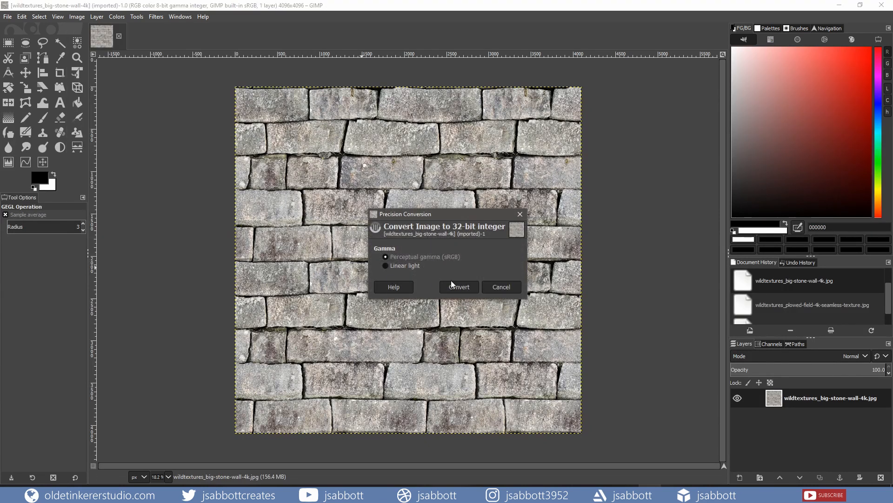
click(466, 288)
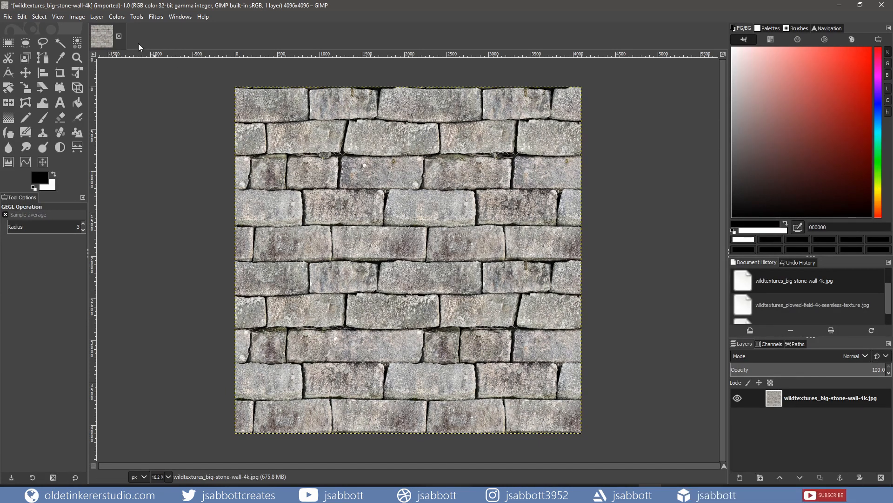
click(77, 18)
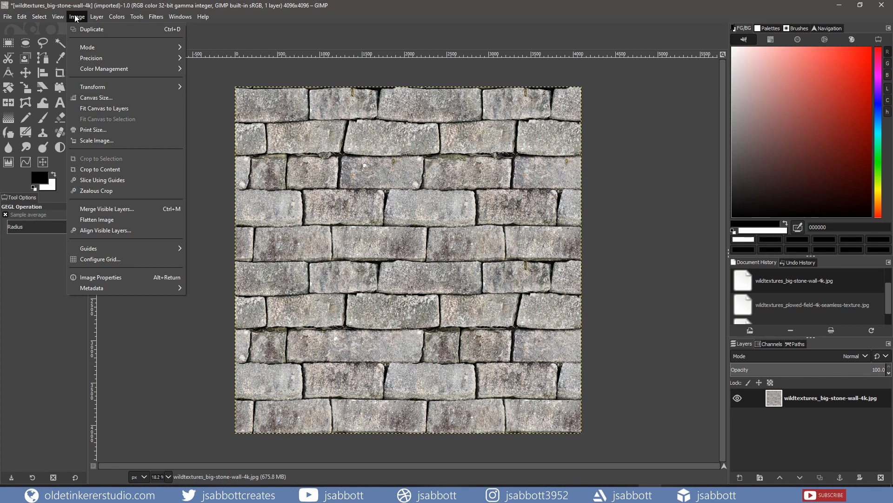
mouse_move(93, 47)
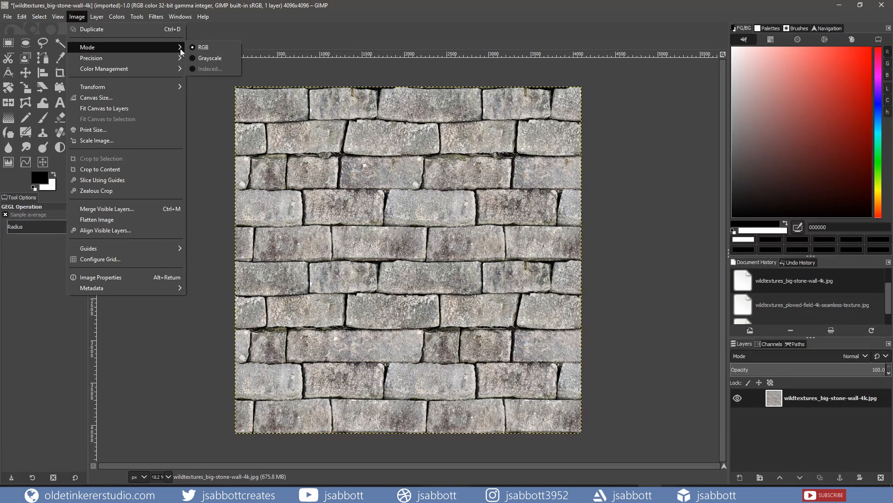
click(210, 59)
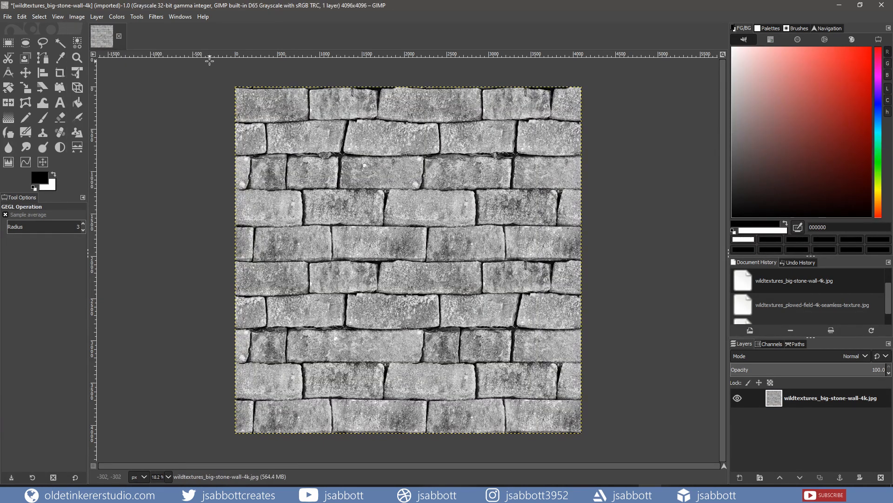
- Increase the stone wall image's contrast with Levels, setting the black input to 51.58 and the white input to 57.02
click(115, 18)
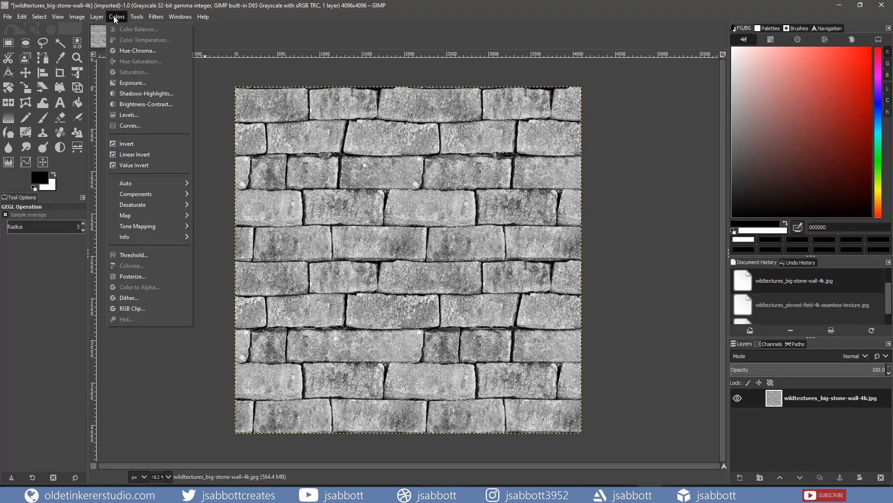
click(141, 115)
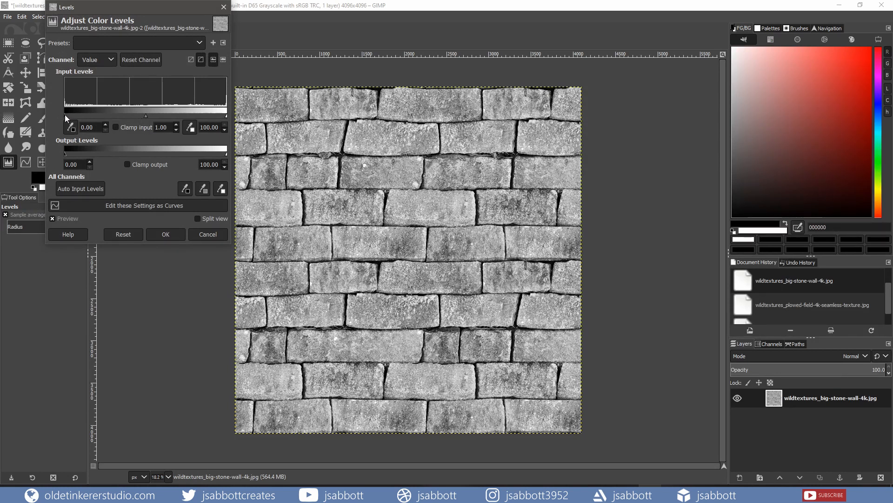
drag(65, 115, 148, 116)
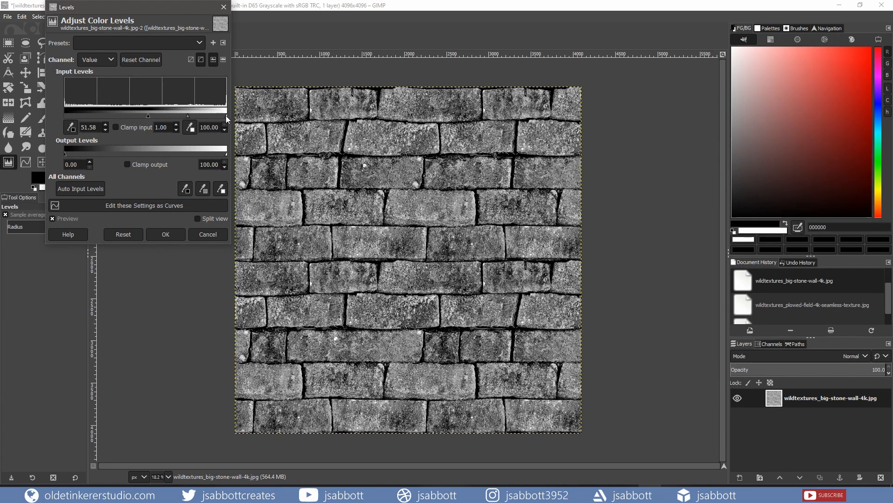
drag(225, 116, 158, 117)
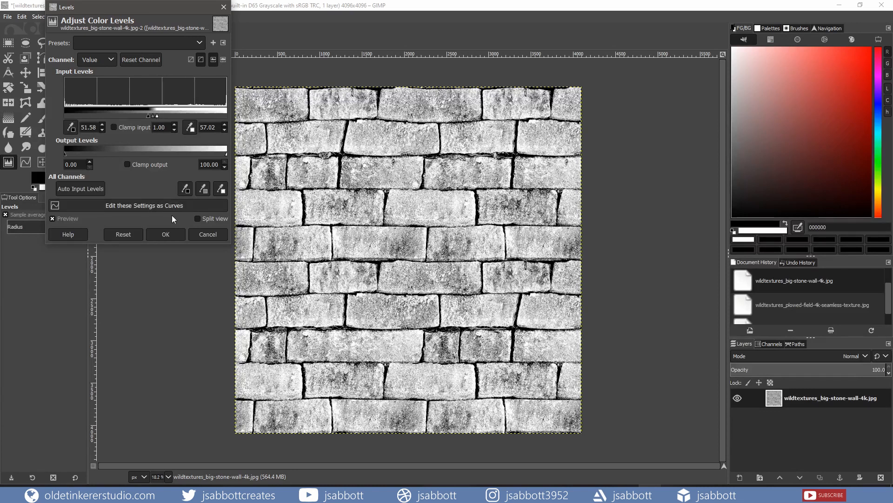
click(173, 235)
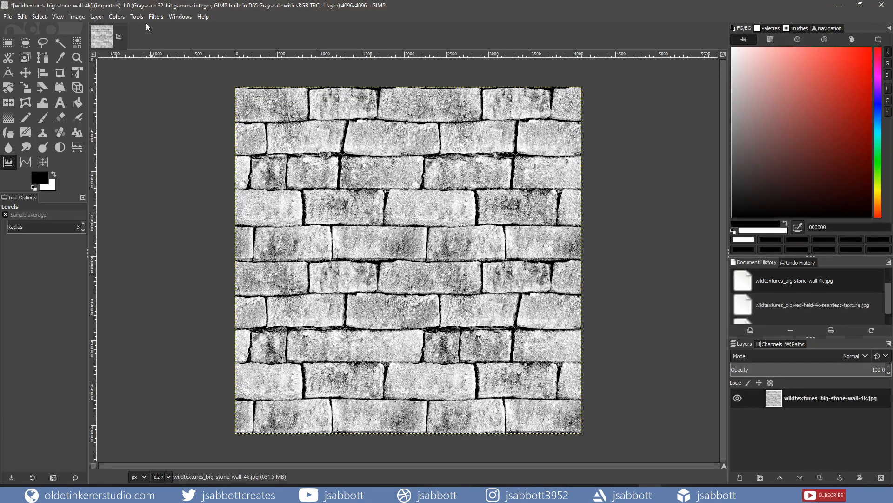
- Apply a Gaussian Blur with a size of 0.50 to the stone wall image
click(157, 17)
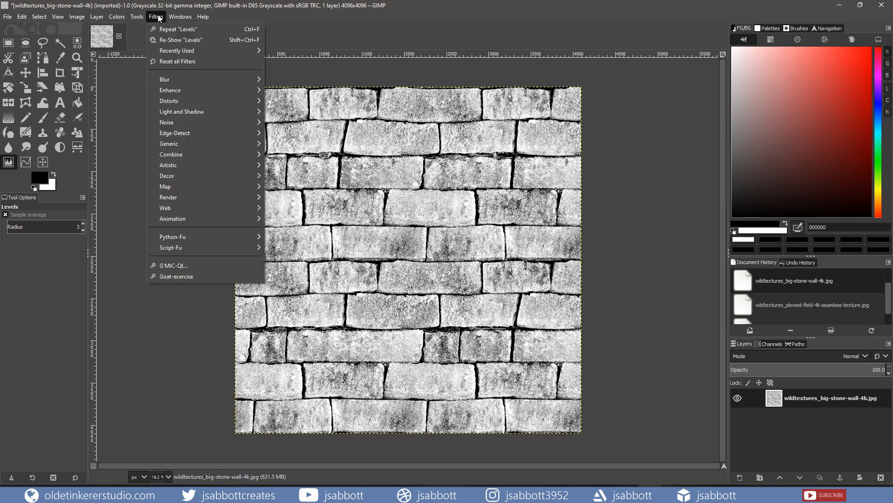
mouse_move(191, 79)
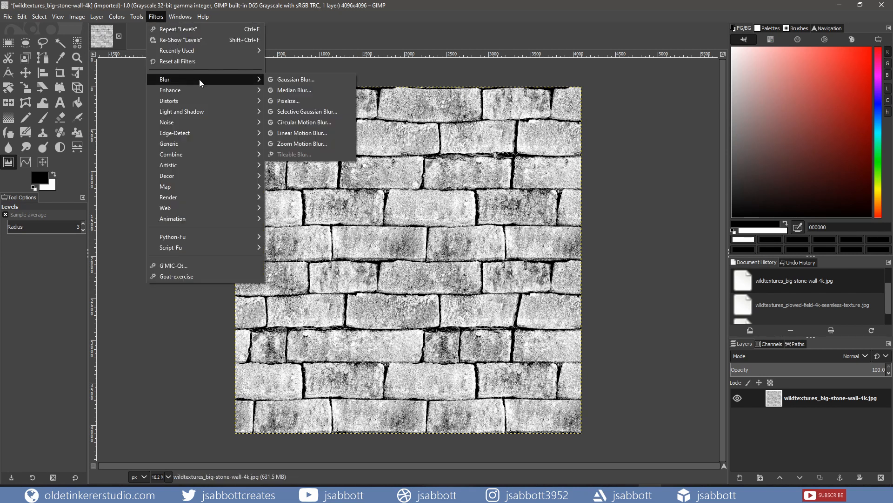
click(285, 81)
click(280, 209)
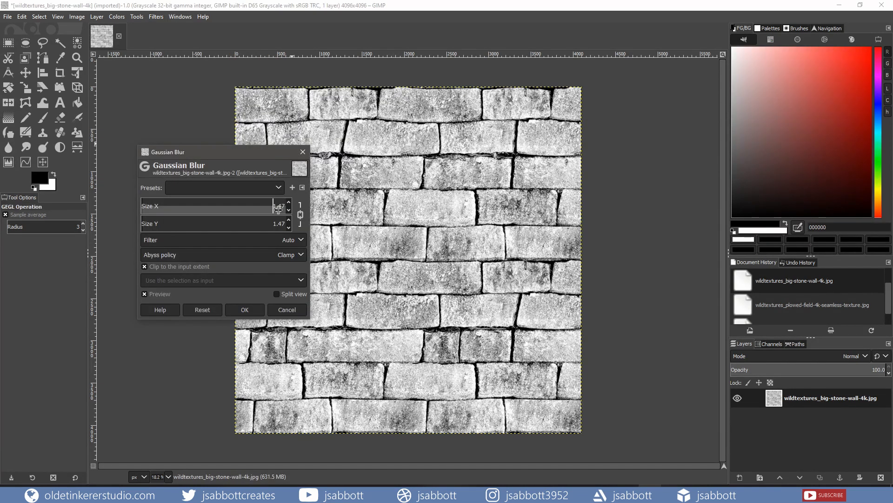
drag(274, 205, 286, 206)
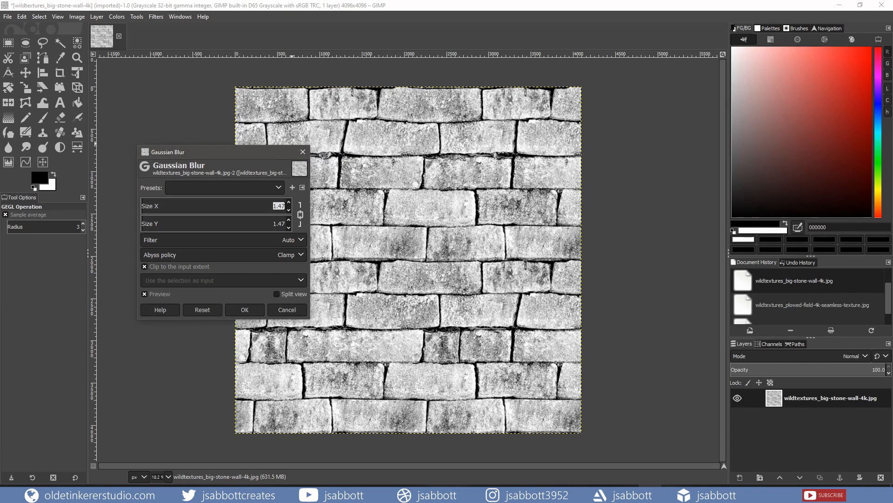
text(0.50)
click(245, 310)
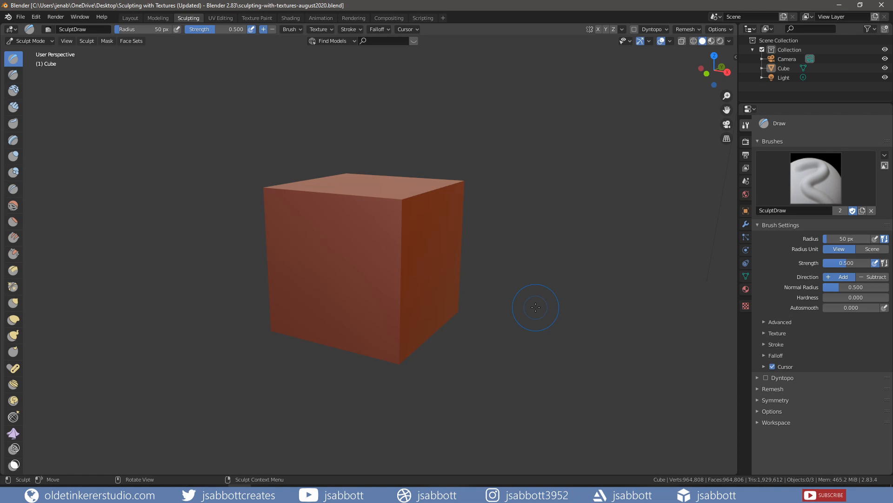
- In Blender, create a new brush texture and load stone-wall-height.jpg as its image
click(746, 306)
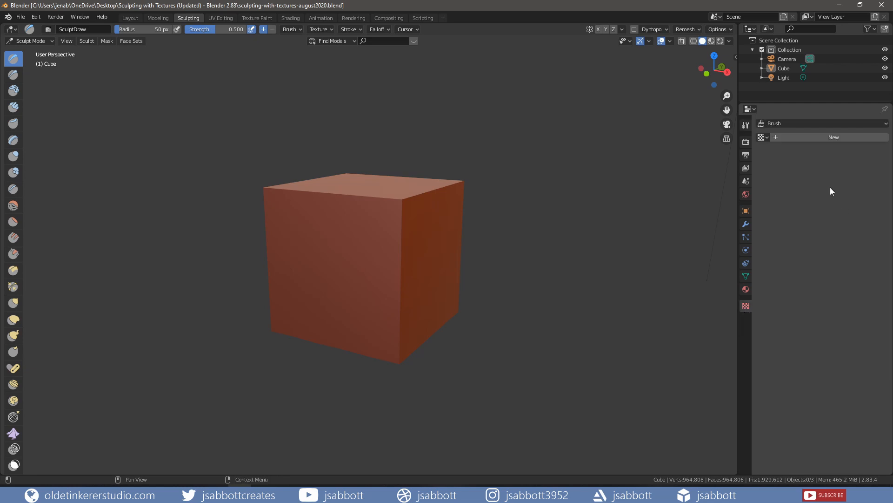
click(819, 138)
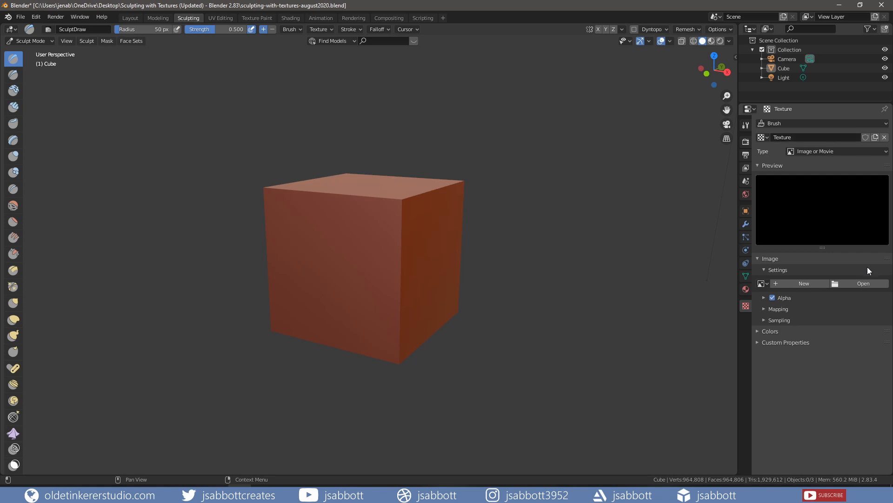
click(860, 283)
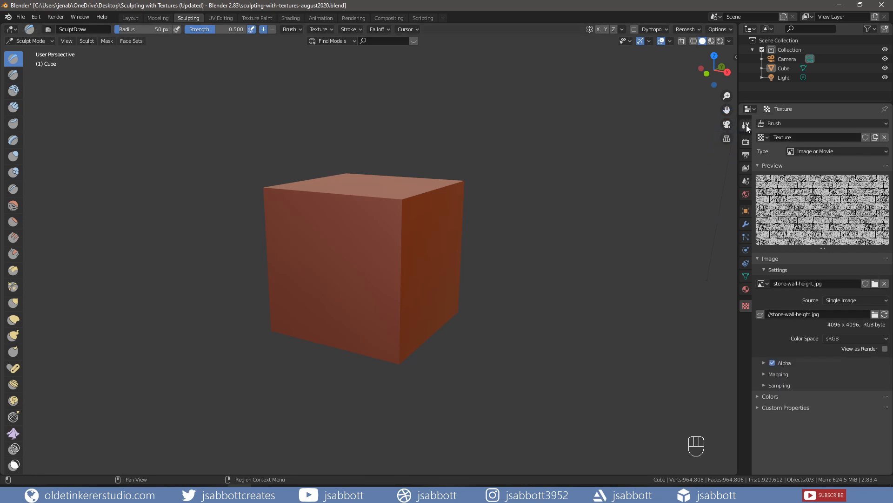
- Show the Draw brush's texture and stroke settings, and set its stroke method to Anchored
click(747, 125)
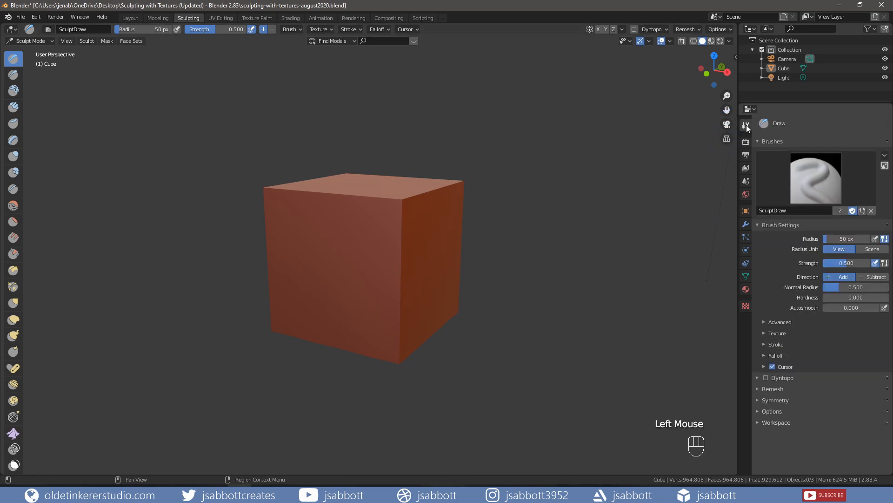
click(766, 333)
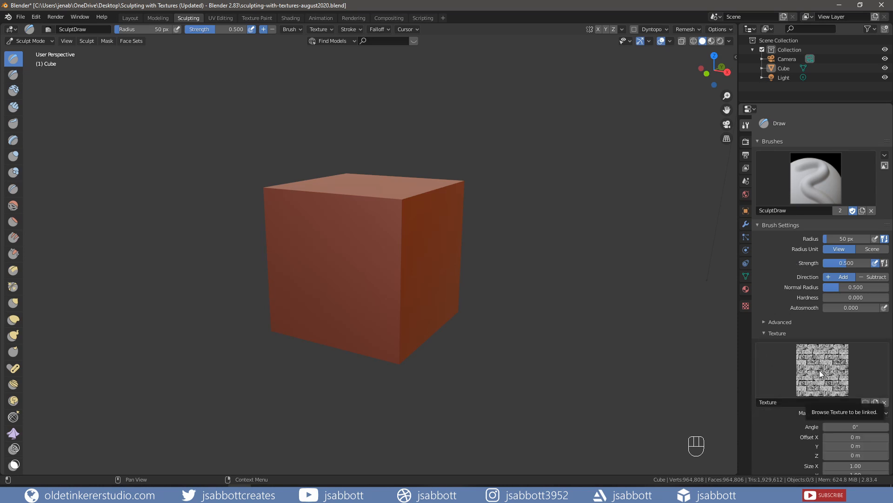
scroll(776, 414, down, 10)
click(764, 392)
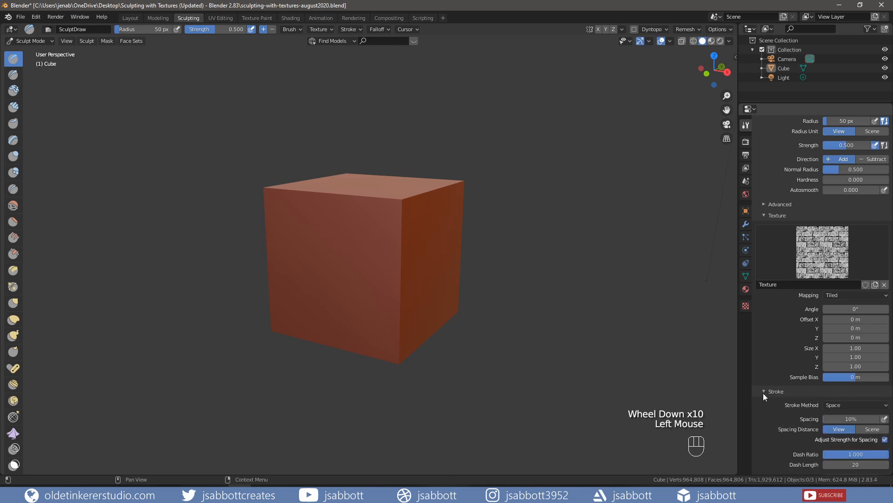
scroll(765, 414, down, 2)
scroll(766, 416, down, 1)
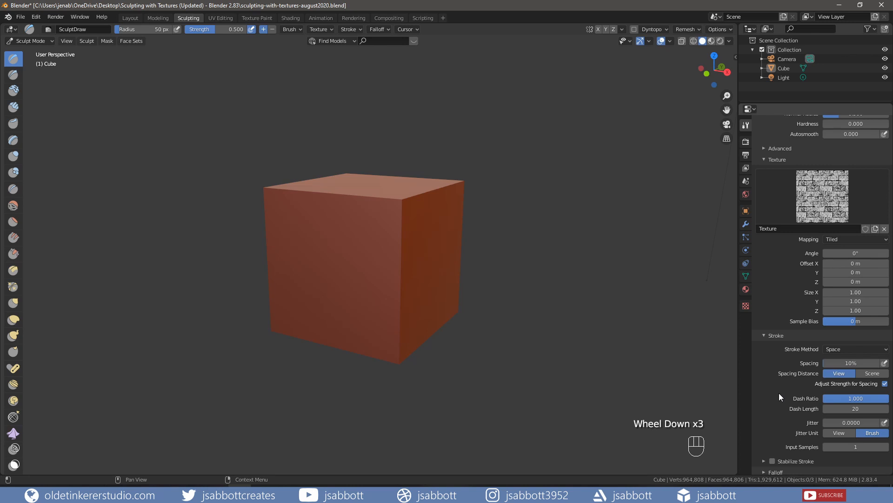
click(833, 350)
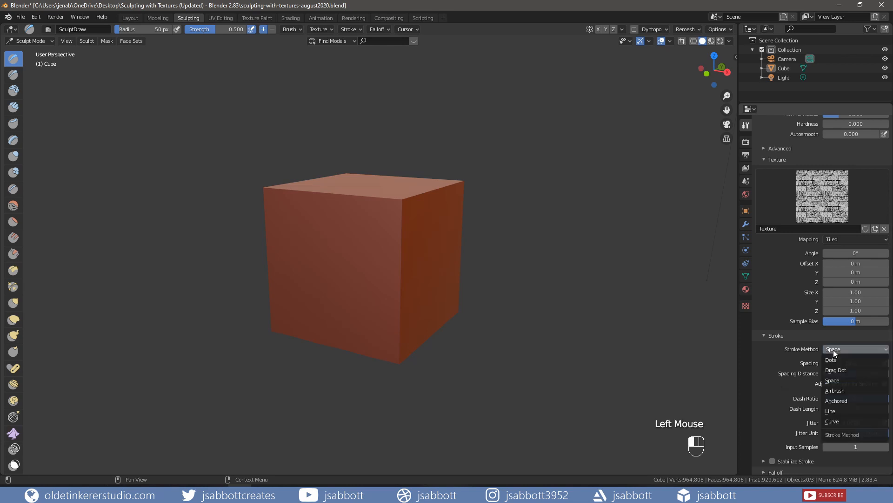
click(836, 399)
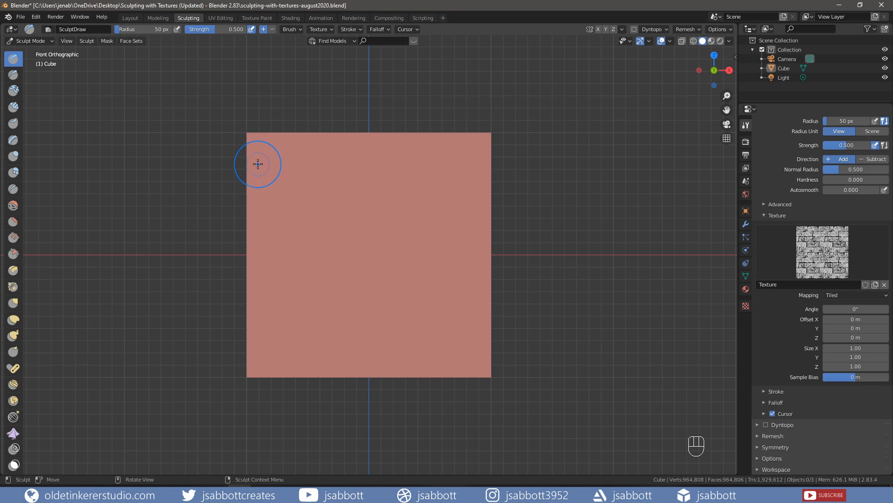
- Sculpt a Tiled-mapped stone wall stroke across the upper part of the cube's front face, and switch the texture mapping to View Plane
drag(258, 164, 391, 170)
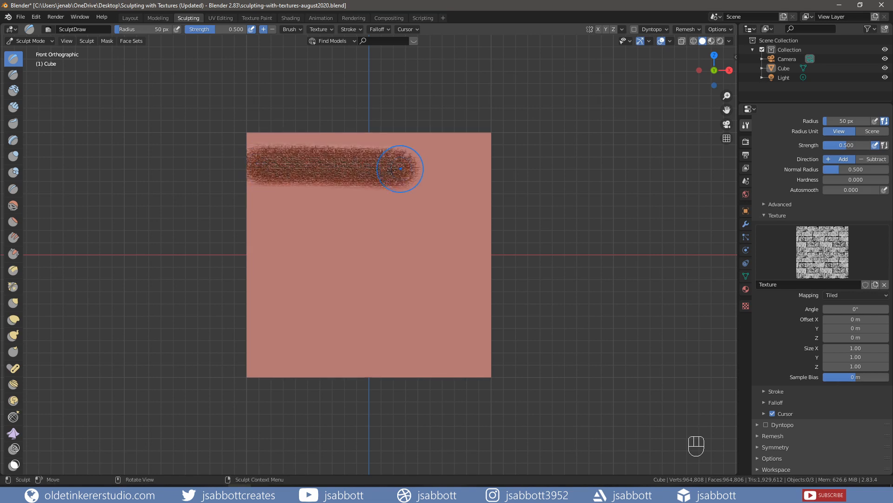
click(847, 295)
click(840, 314)
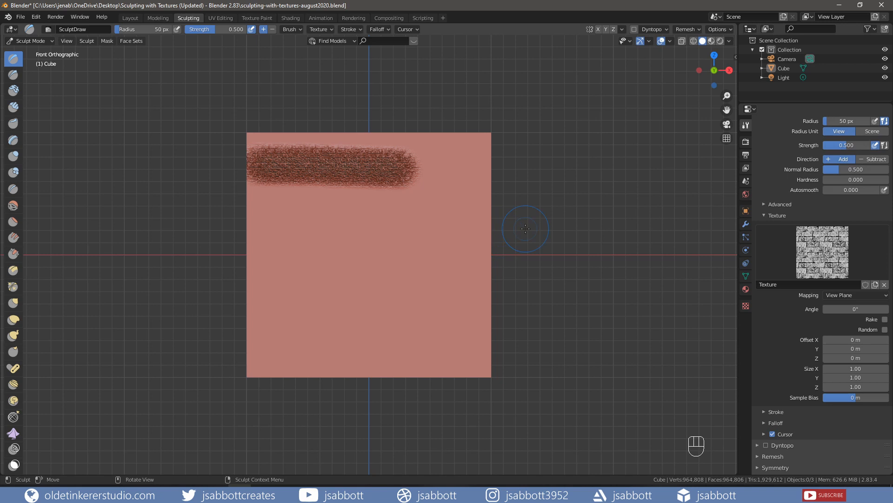
- Set the brush radius to 103 px and stamp the View Plane texture near the upper front corner of the cube's right side face
mouse_move(525, 228)
middle_down()
mouse_move(474, 244)
mouse_move(465, 226)
middle_up()
scroll(404, 293, up, 1)
scroll(404, 293, down, 1)
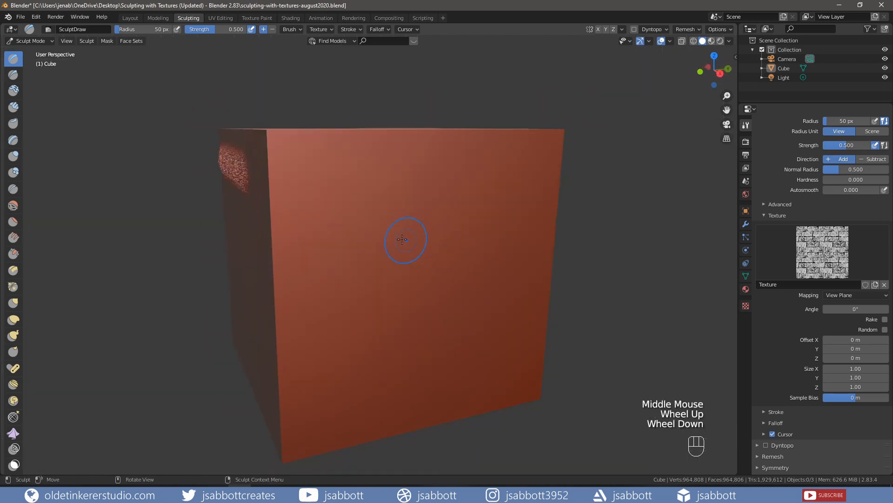
key(f)
click(420, 242)
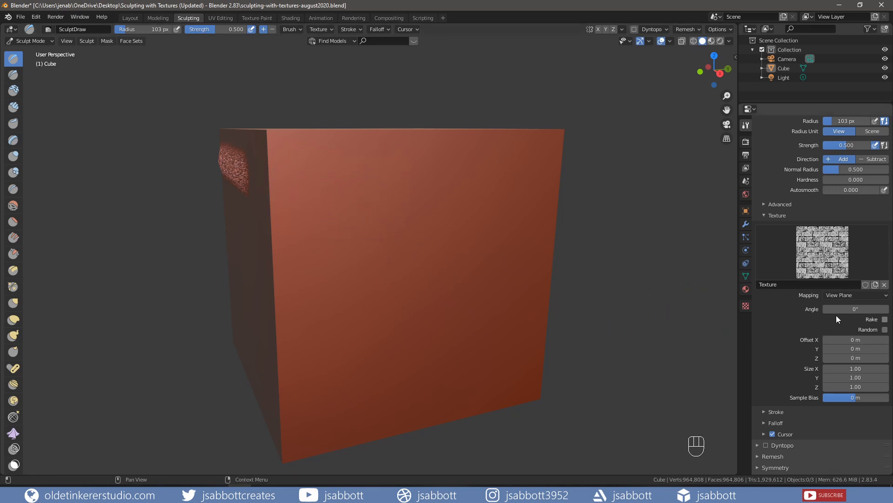
click(304, 186)
drag(305, 186, 323, 185)
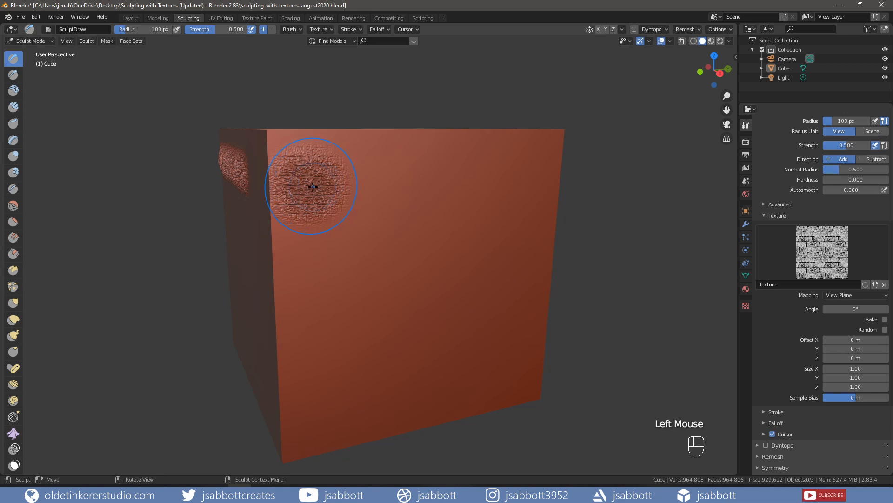
click(345, 184)
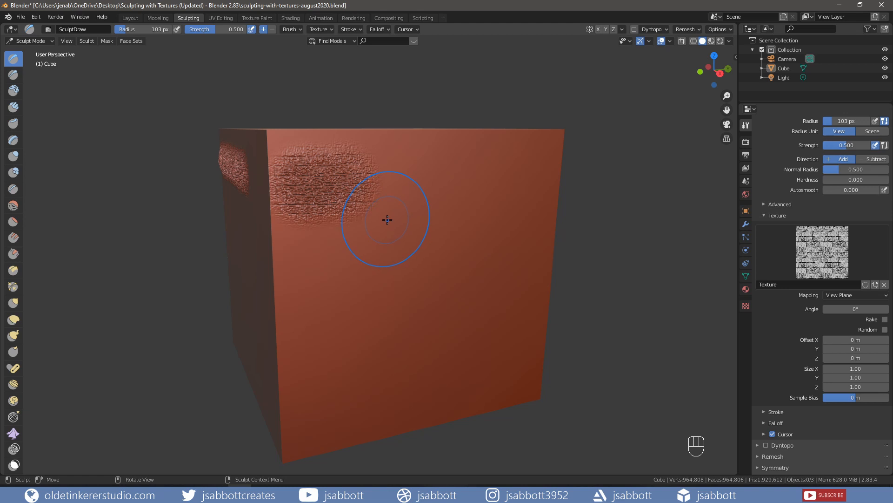
- Set the View Plane texture angle to 90° and stamp two overlapping patches beside the earlier ones on the same face
click(848, 308)
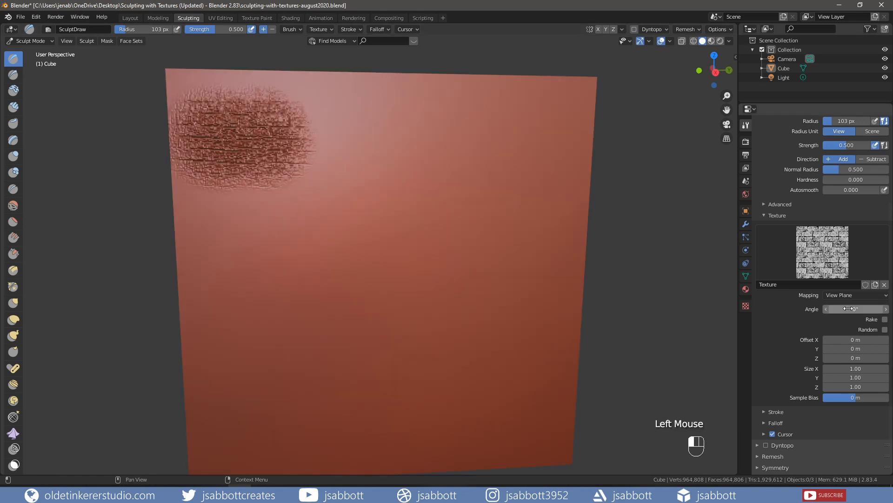
click(848, 309)
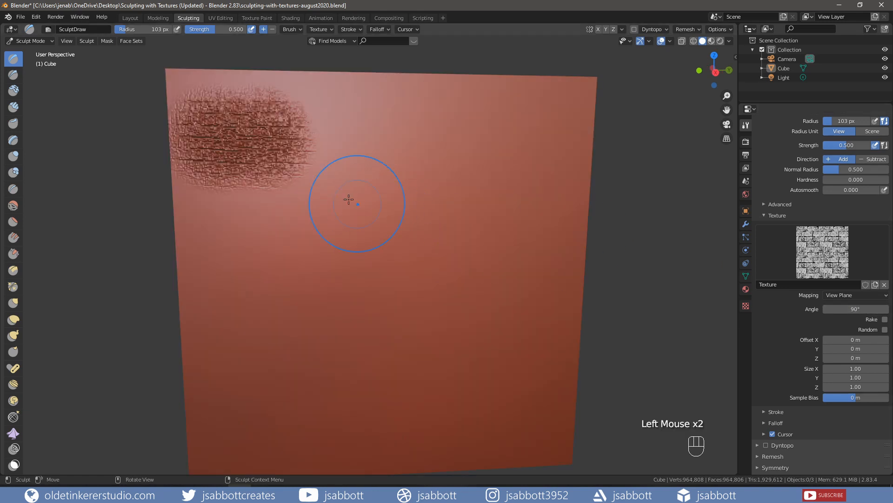
drag(345, 170, 343, 169)
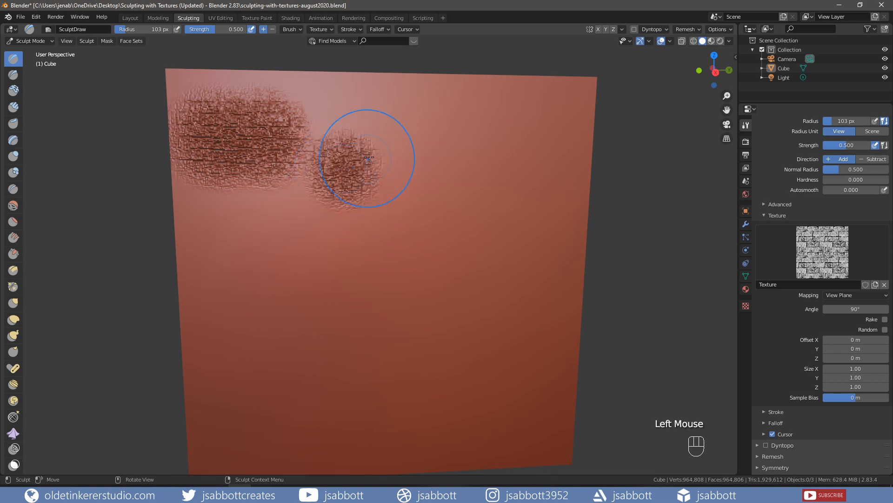
click(379, 135)
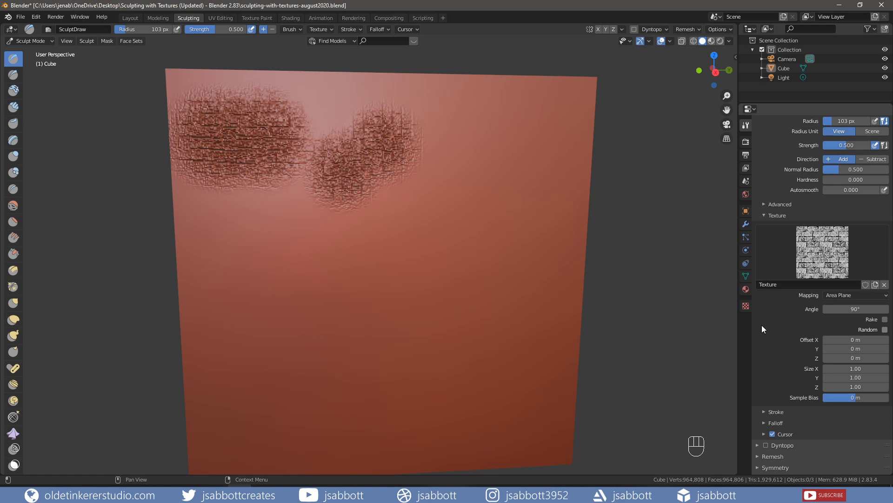
- With Area Plane mapping, set the texture angle to 0° and stamp a horizontal row of overlapping patches across the middle of the face
click(847, 309)
text(0)
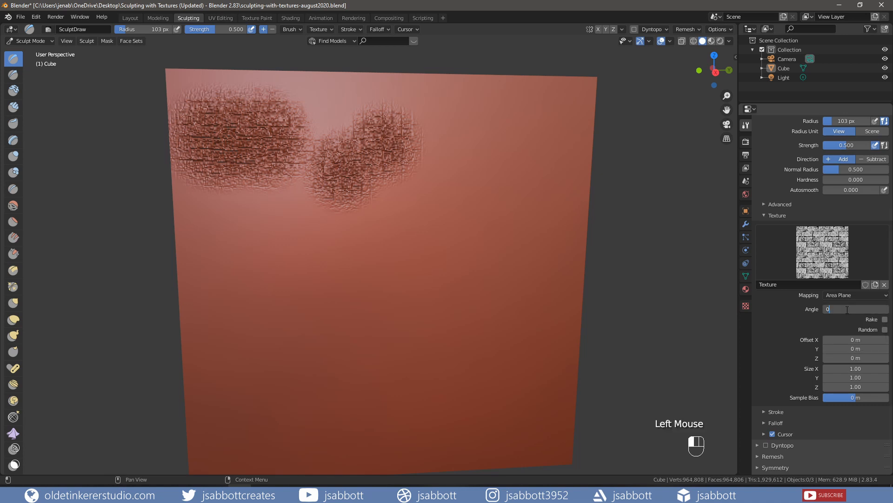
key(Return)
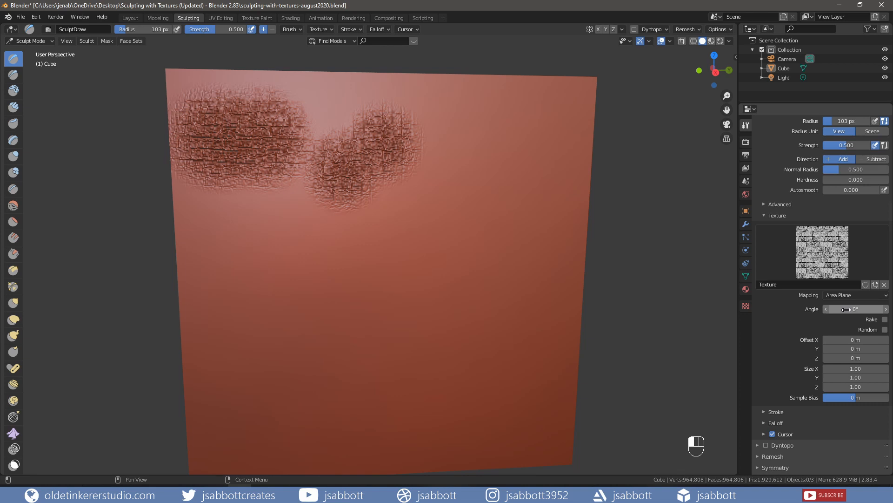
click(245, 283)
click(278, 284)
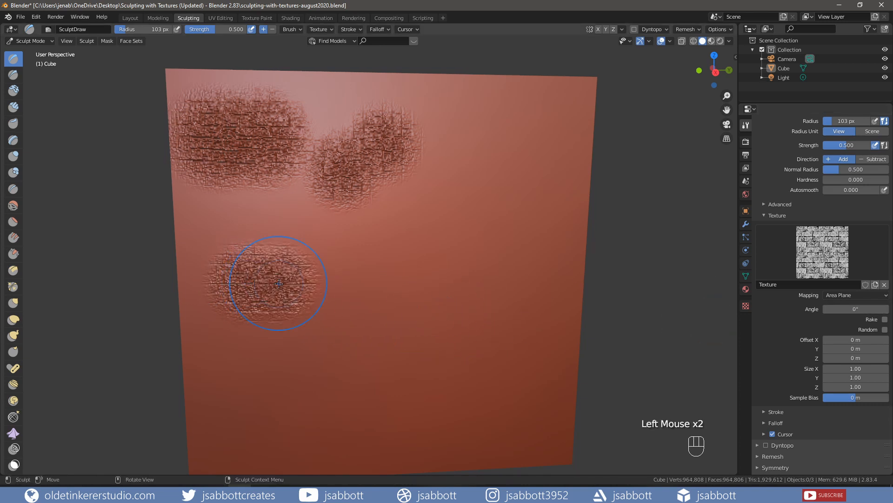
click(330, 284)
click(373, 288)
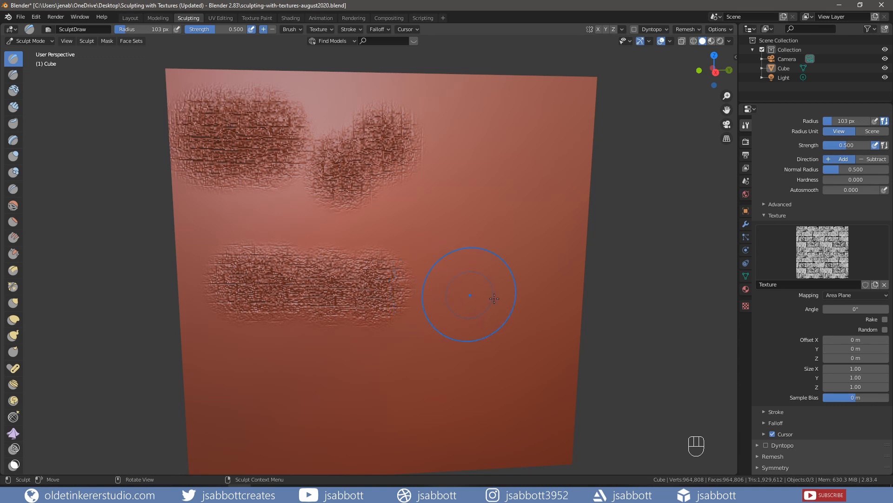
- Set the Area Plane texture angle to 90° and stamp a row of three patches below the previous row
drag(842, 308, 842, 308)
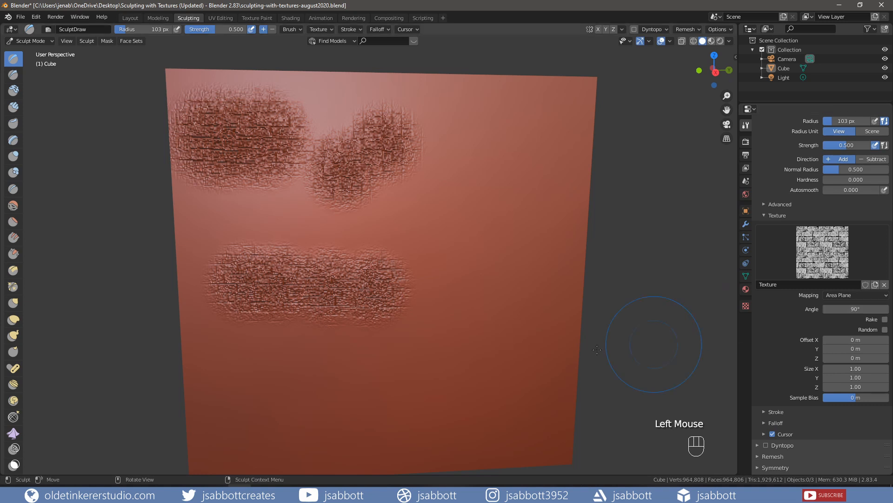
click(324, 354)
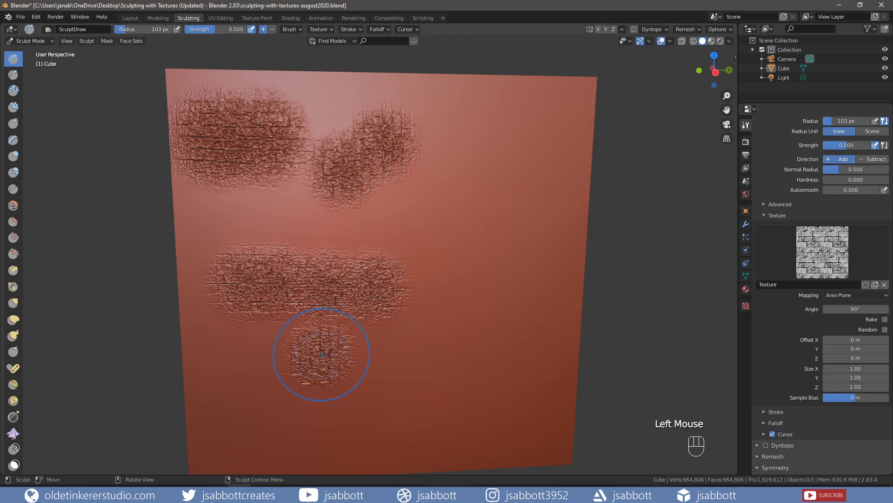
click(363, 352)
click(405, 353)
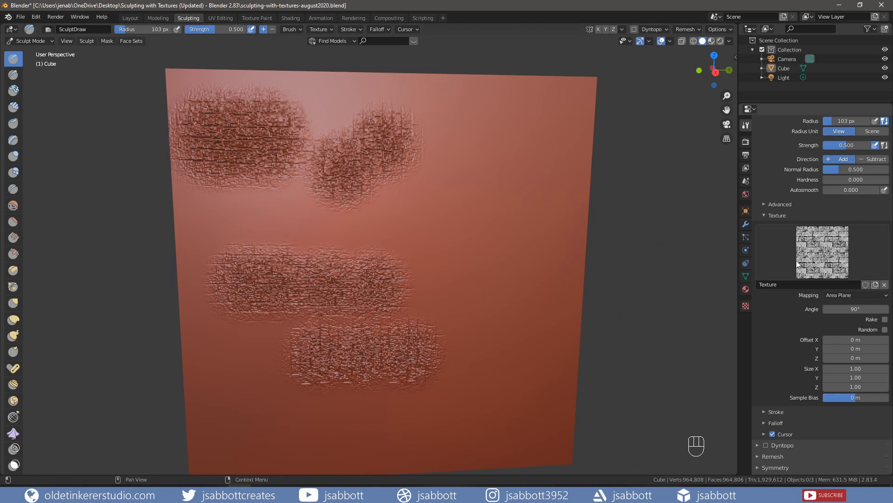
- Create a second brush texture, load PavingStones070_2K_Displacement.jpg as its image, and check it among the Draw brush's available textures
click(875, 285)
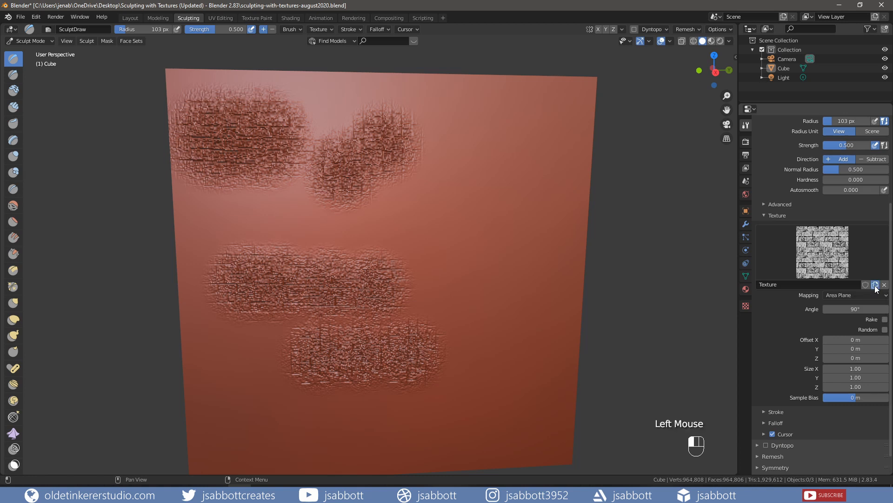
click(746, 306)
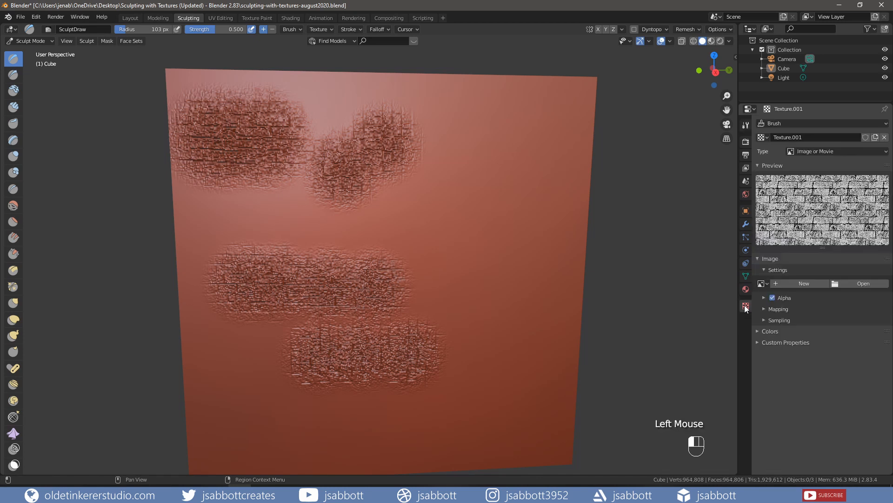
click(861, 285)
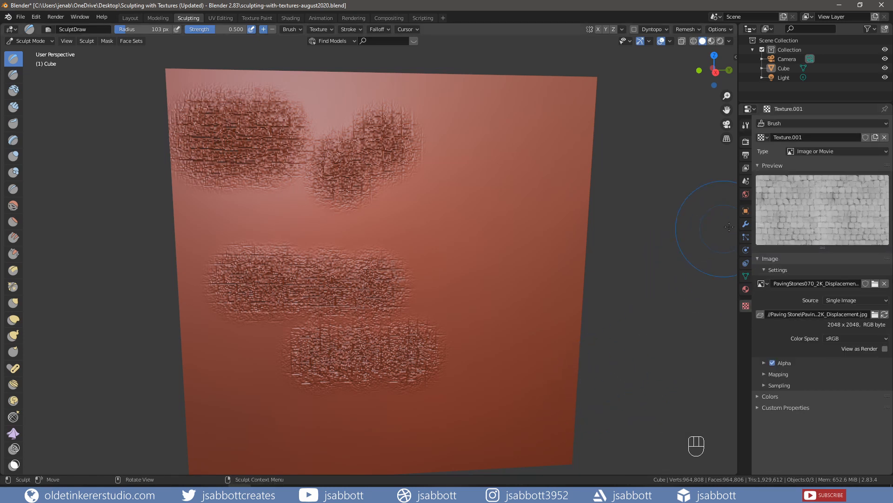
click(745, 125)
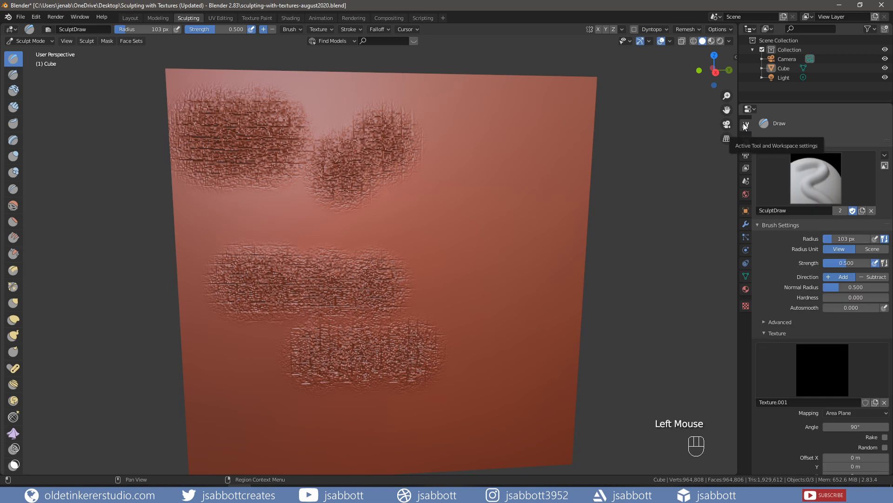
click(819, 370)
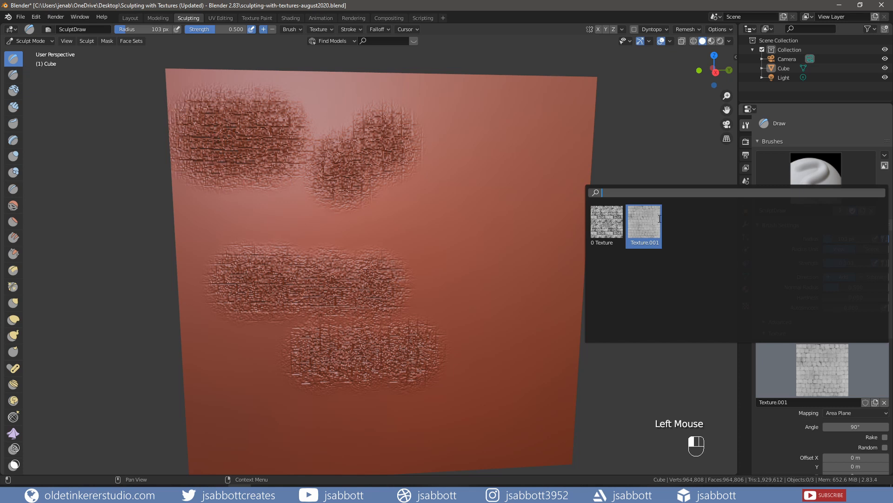
click(815, 362)
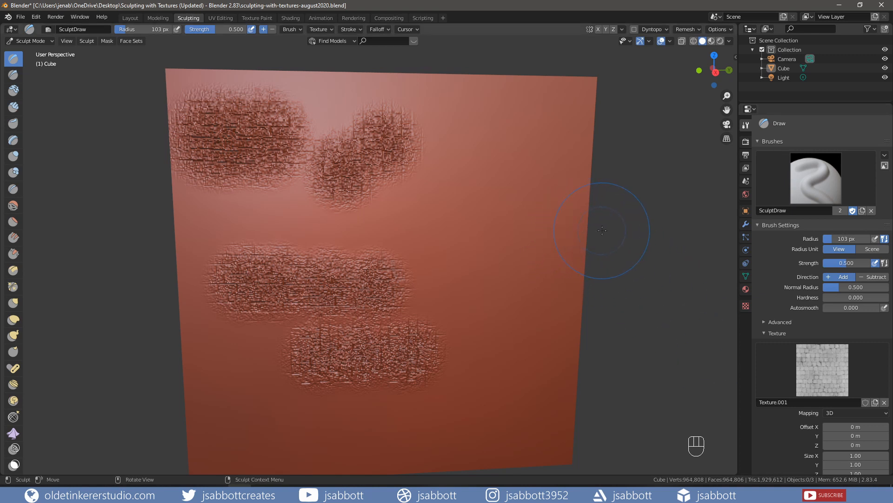
- Using 3D mapping, sculpt several overlapping paving stone strokes on the upper part of the cube's untouched back face
middle_drag(600, 233, 504, 242)
mouse_move(326, 162)
mouse_down()
mouse_move(320, 158)
mouse_move(391, 161)
mouse_move(362, 220)
mouse_move(315, 221)
mouse_move(319, 247)
mouse_up()
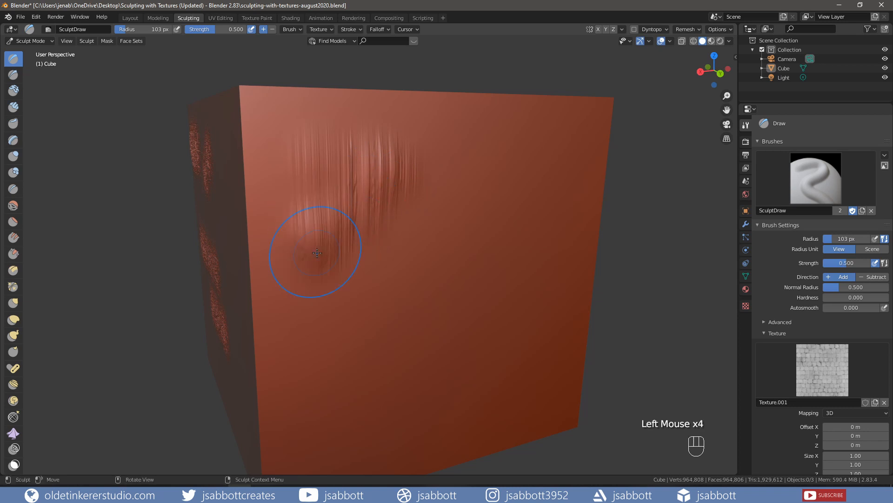
drag(375, 240, 379, 253)
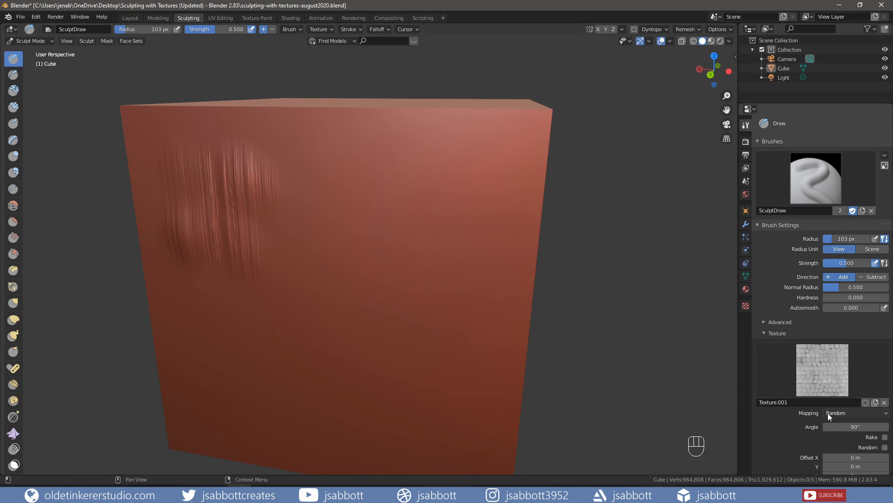
- With Random mapping, set the texture angle to 0° and stamp a row of paving stone patches beside the 3D-mapped strokes
click(840, 425)
text(0)
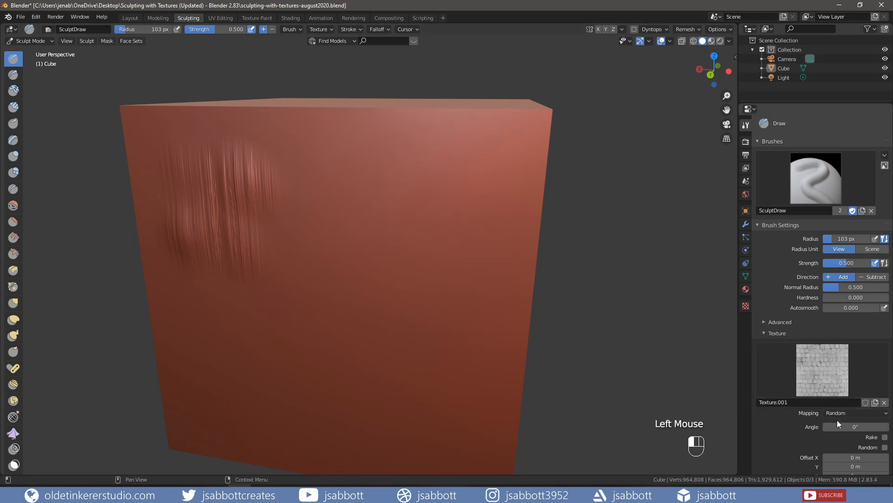
click(365, 168)
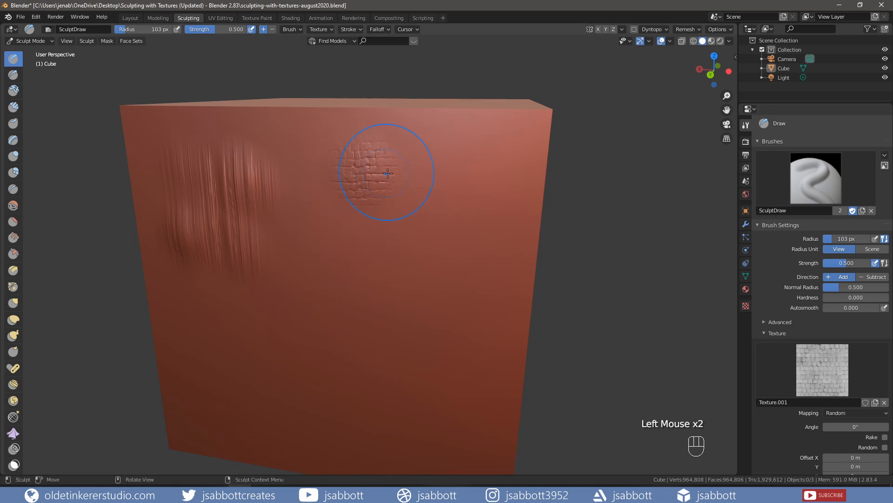
click(406, 168)
click(444, 175)
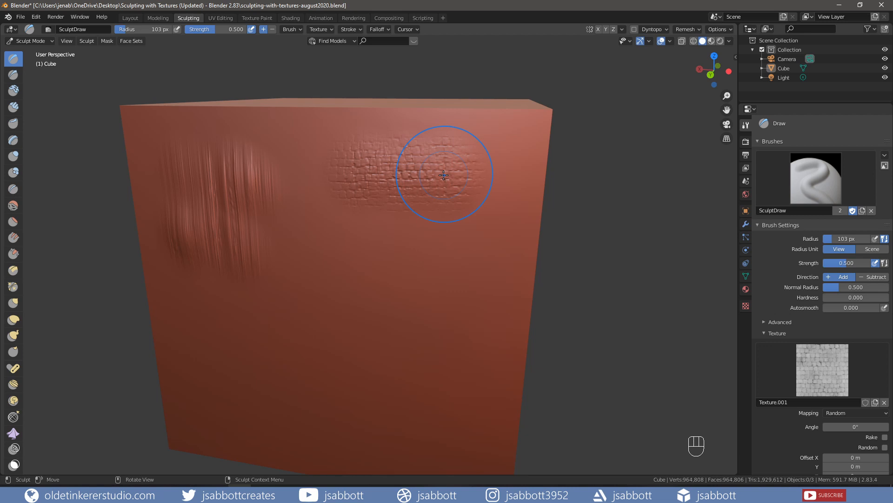
- Set the Random-mapped texture angle to 45° and stamp another row of patches below the previous one
click(849, 426)
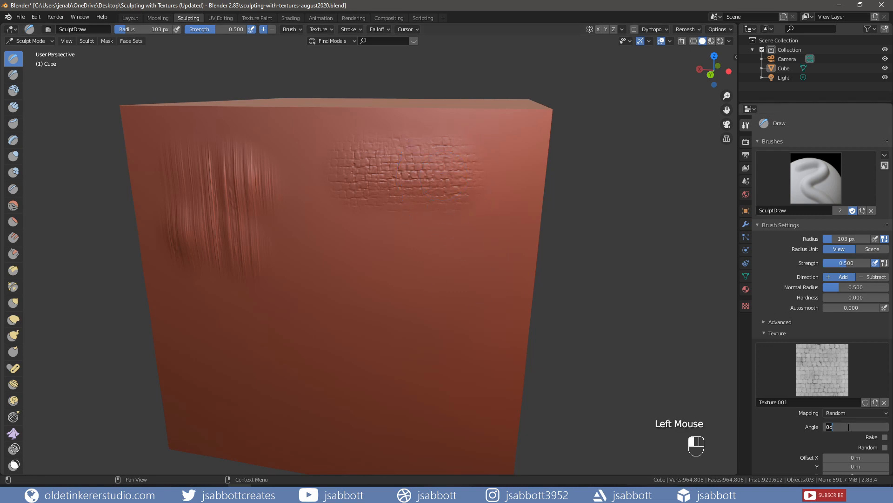
text(45)
key(Return)
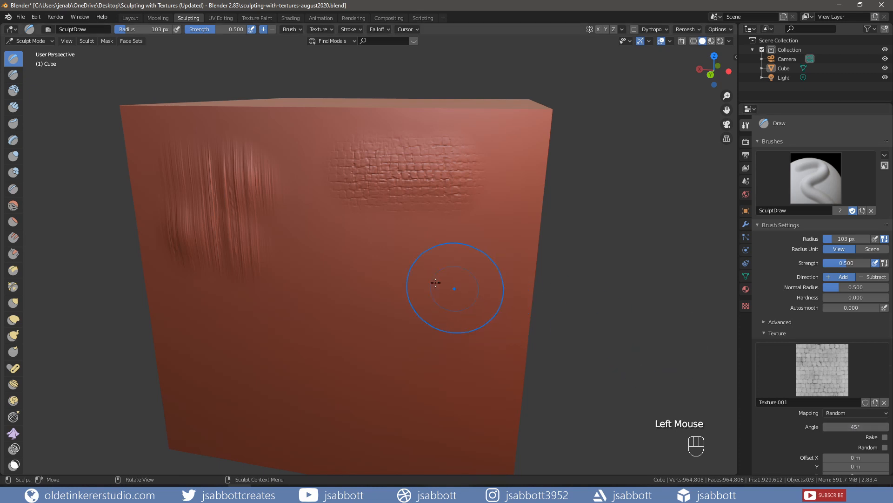
drag(346, 243, 361, 246)
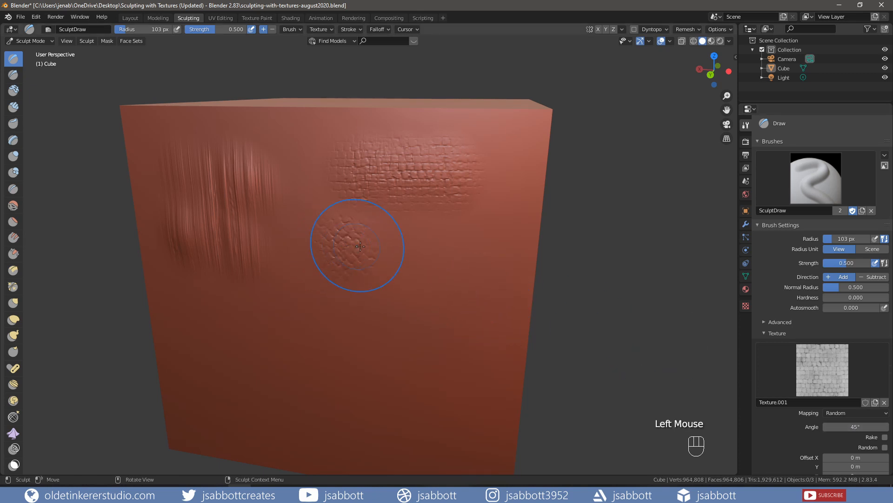
click(393, 247)
click(444, 249)
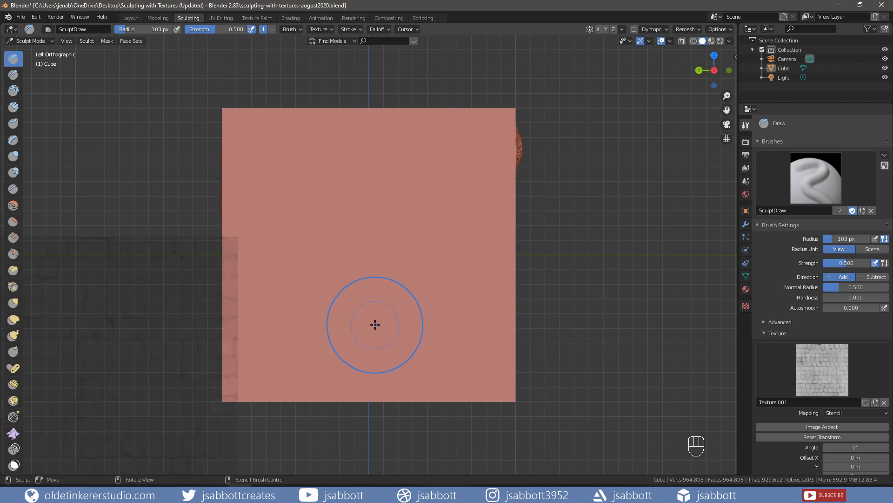
- Move, scale and rotate the Stencil-mapped paving stone texture to cover the cube's left face, and sculpt it over the whole face
right_drag(321, 322, 570, 226)
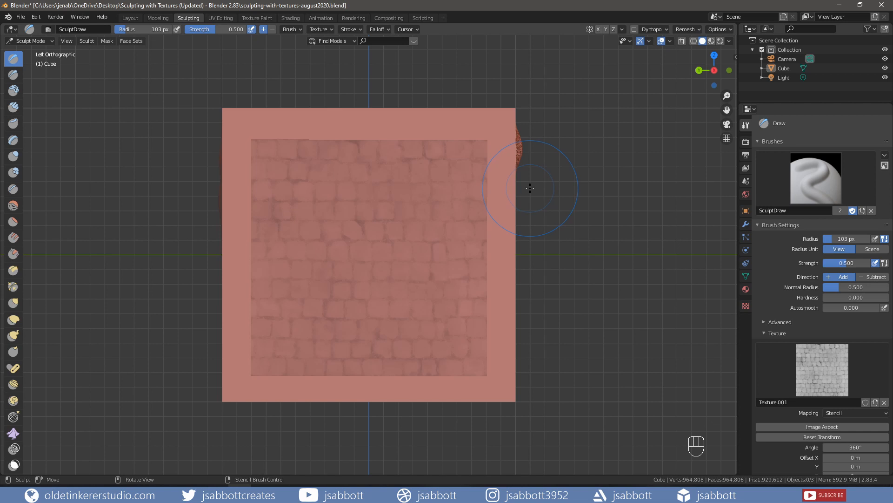
shift+right_drag(530, 188, 597, 249)
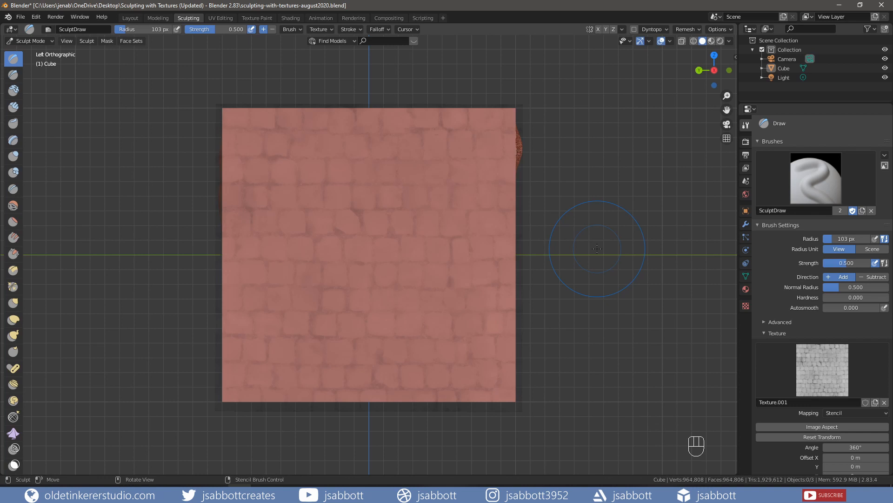
ctrl+right_drag(596, 248, 590, 251)
mouse_move(220, 124)
mouse_down()
mouse_move(536, 142)
mouse_move(382, 172)
mouse_move(328, 210)
mouse_move(511, 223)
mouse_move(223, 280)
mouse_move(512, 302)
mouse_move(218, 332)
mouse_move(507, 368)
mouse_move(514, 391)
mouse_move(224, 391)
mouse_up()
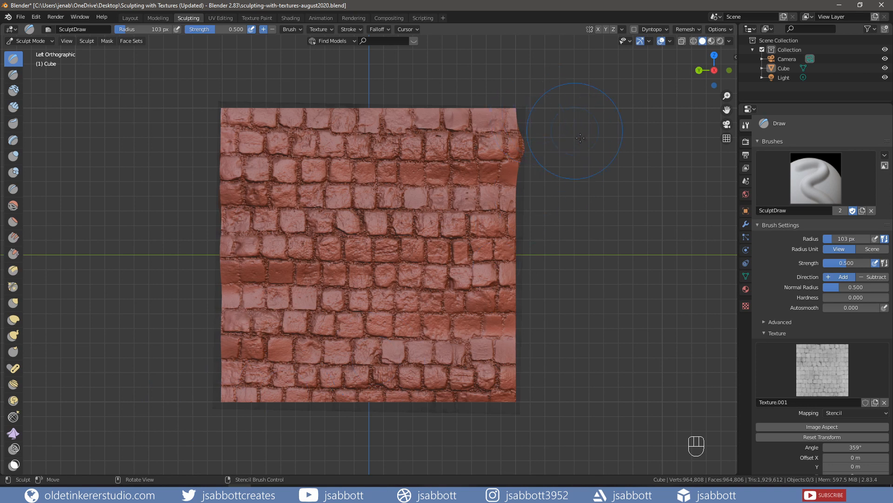
- Create a new texture for the Draw brush and load the image RT_Industr_001.psd into it
mouse_move(603, 179)
middle_down()
mouse_move(613, 188)
mouse_move(598, 179)
middle_up()
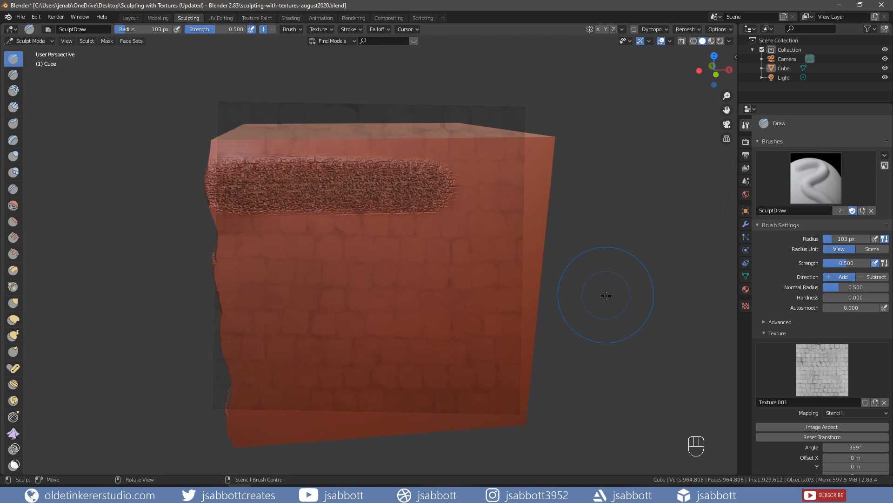
click(876, 403)
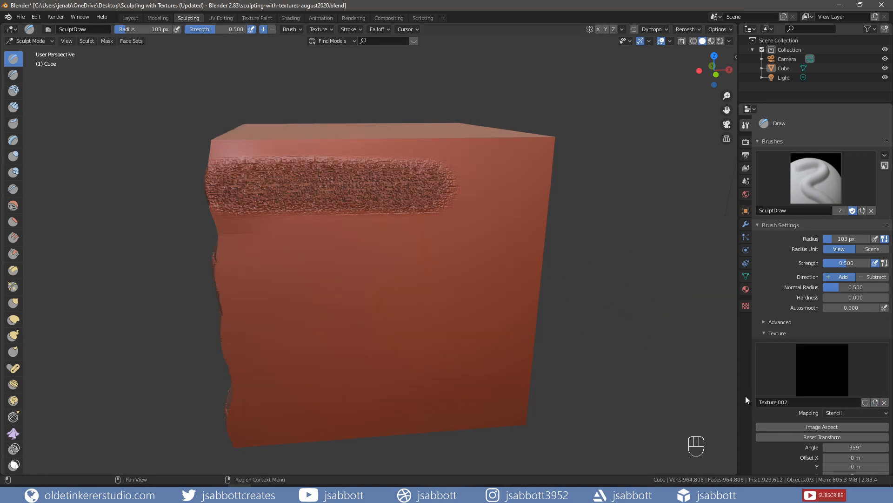
click(745, 306)
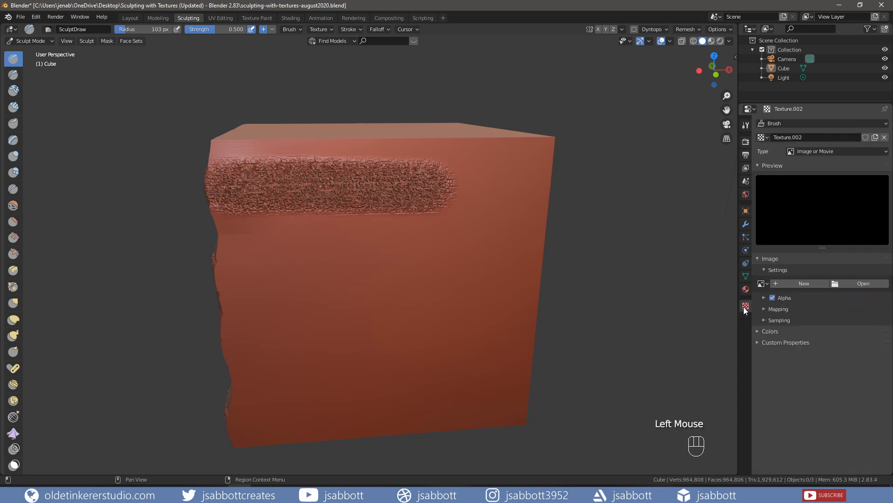
click(865, 283)
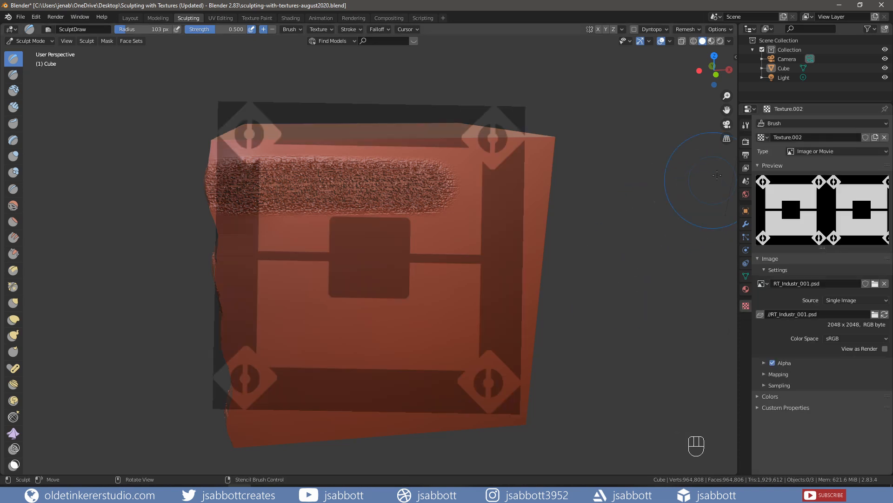
click(747, 126)
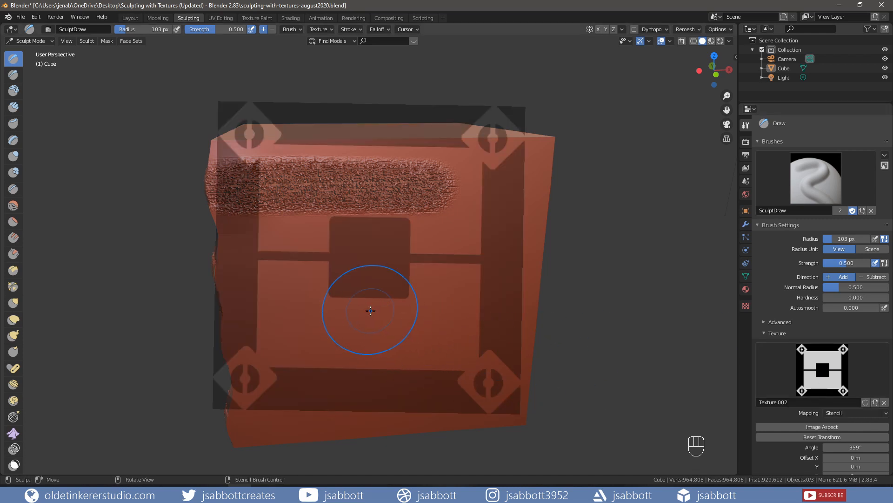
- In back view, scale down the industrial stencil, rotate it to about 47°, and sculpt it onto the back face's lower-left area
key(ctrl+KP_1)
mouse_move(425, 230)
shift+right_down()
mouse_move(394, 262)
mouse_move(391, 239)
mouse_move(379, 269)
mouse_move(356, 283)
shift+right_up()
click(395, 238)
mouse_move(301, 245)
mouse_down()
mouse_move(344, 243)
mouse_move(342, 280)
mouse_move(321, 331)
mouse_move(298, 351)
mouse_up()
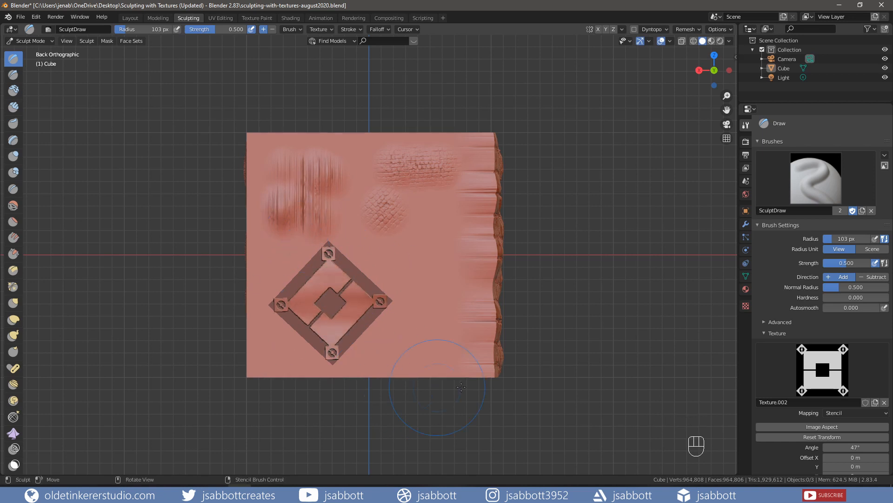
middle_drag(637, 264, 554, 282)
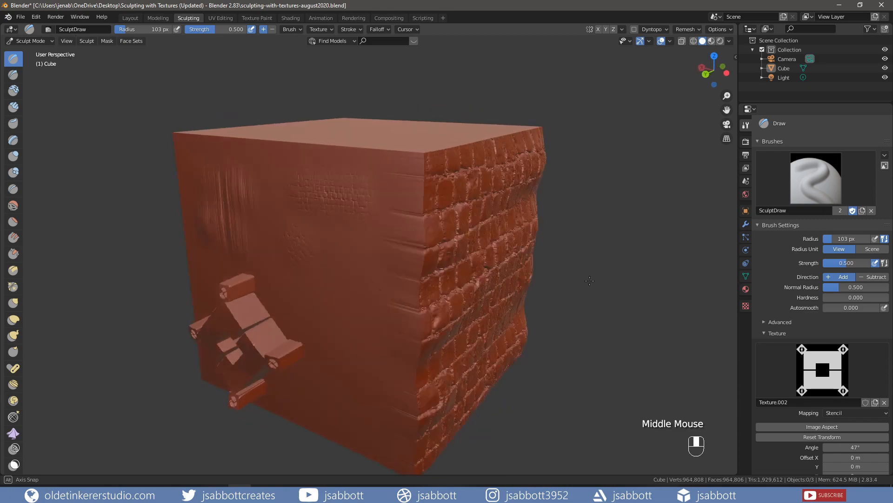